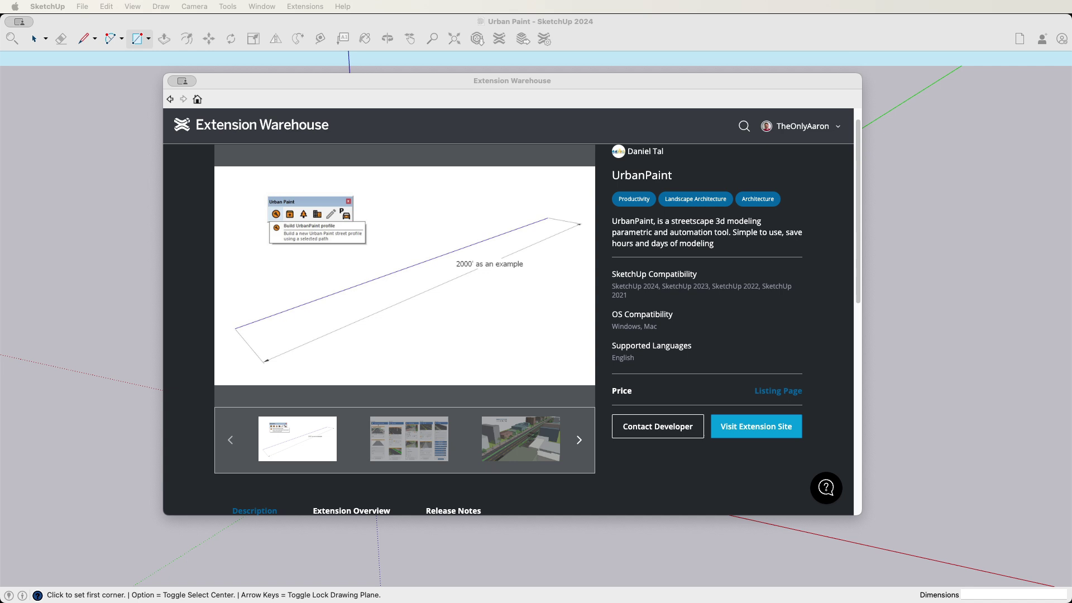
Step: Look over the UrbanPaint extension page and close the Extension Warehouse window
click(652, 80)
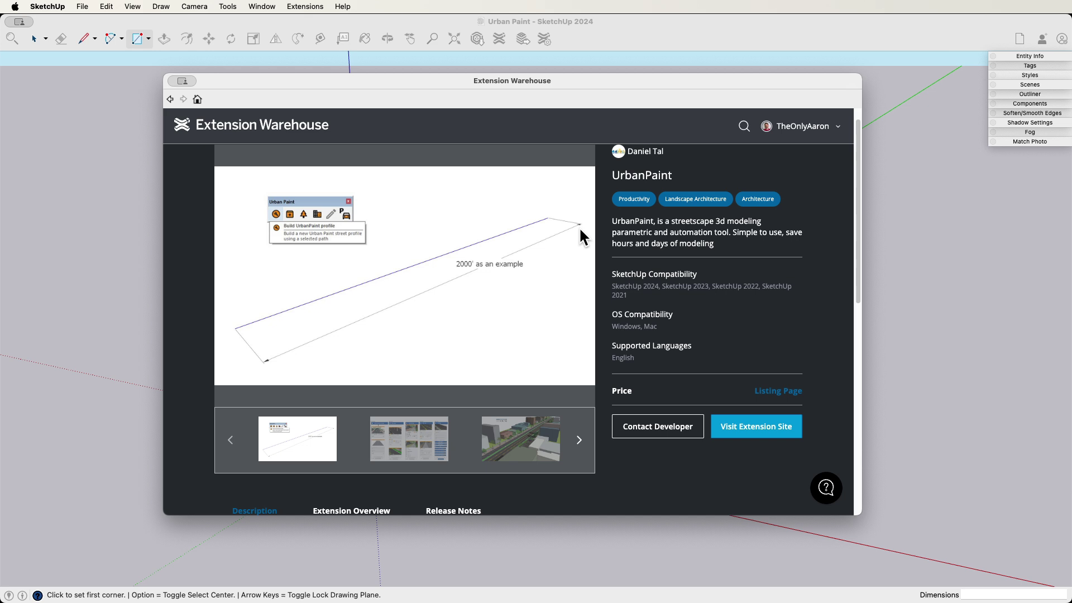
scroll(578, 227, down, 1)
scroll(545, 296, up, 3)
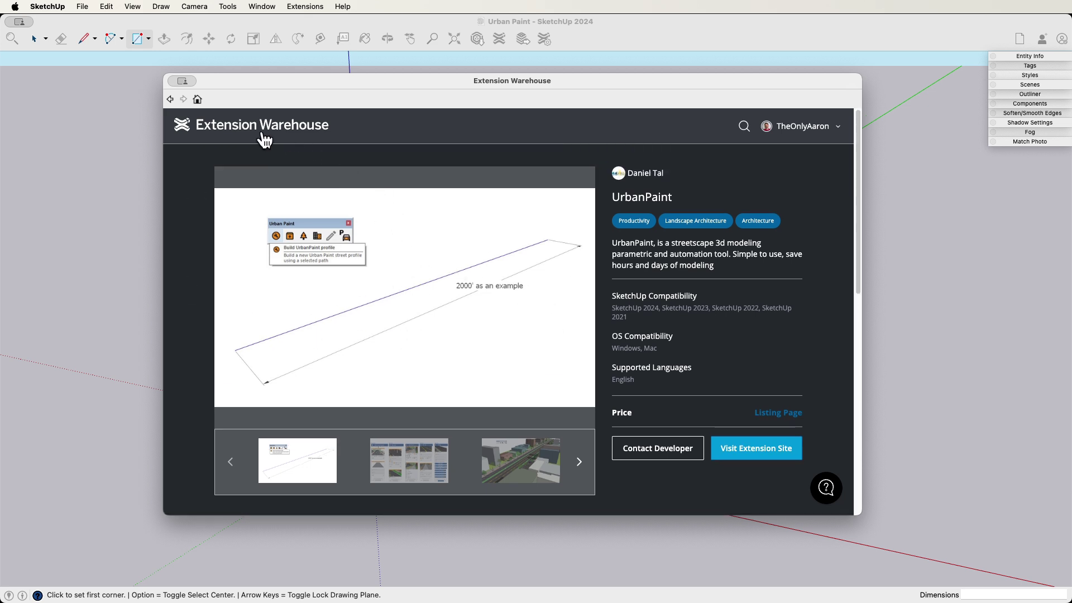
scroll(255, 149, down, 1)
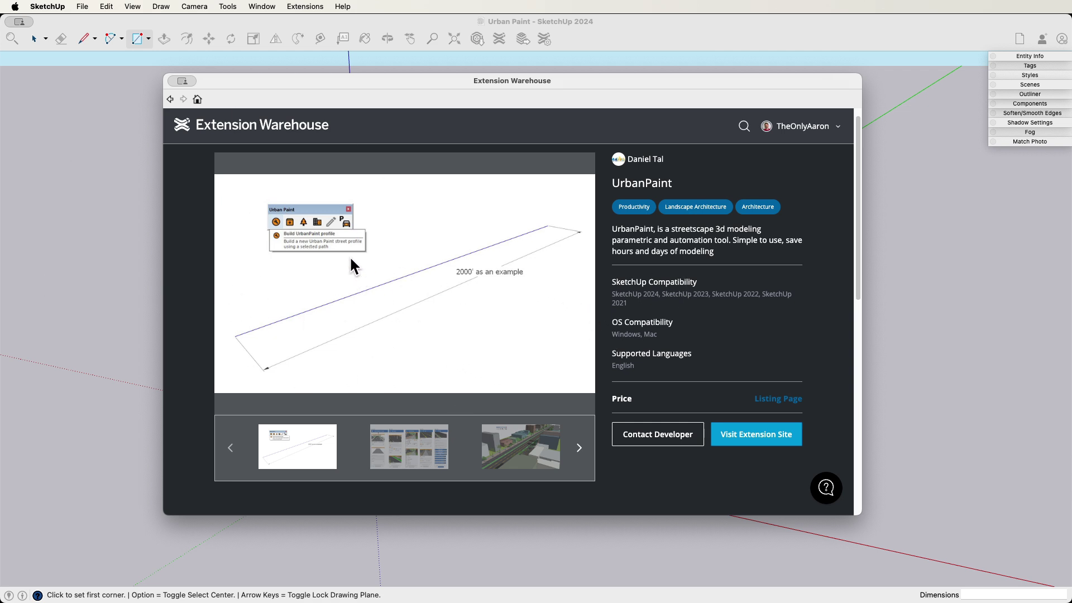
scroll(246, 303, down, 3)
scroll(204, 301, up, 3)
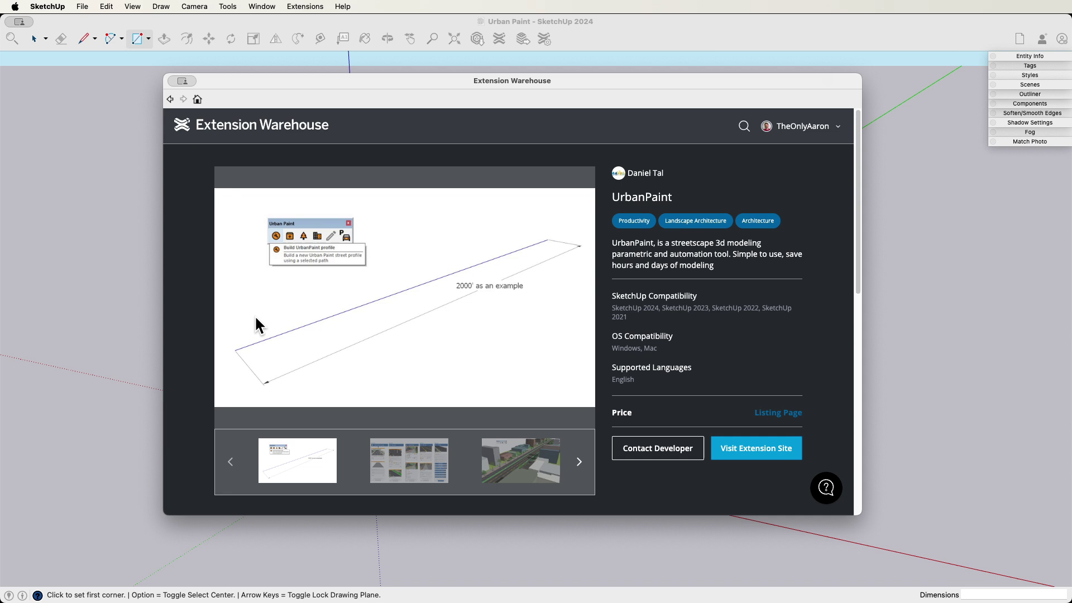
click(181, 83)
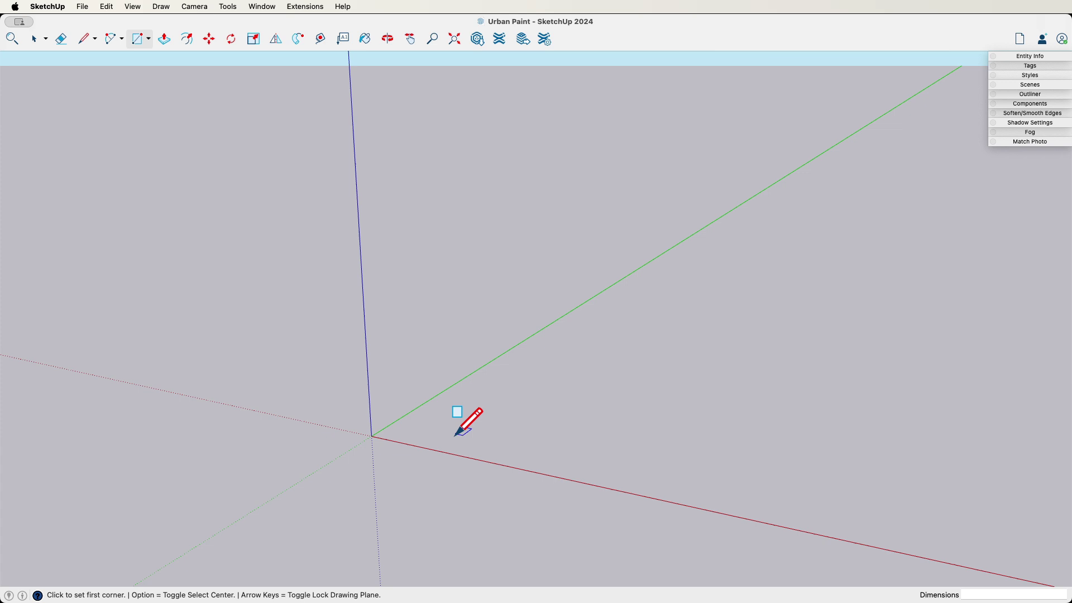
Step: Draw a 1000' line near the origin, parallel to the green axis, as the street path
key(l)
click(453, 439)
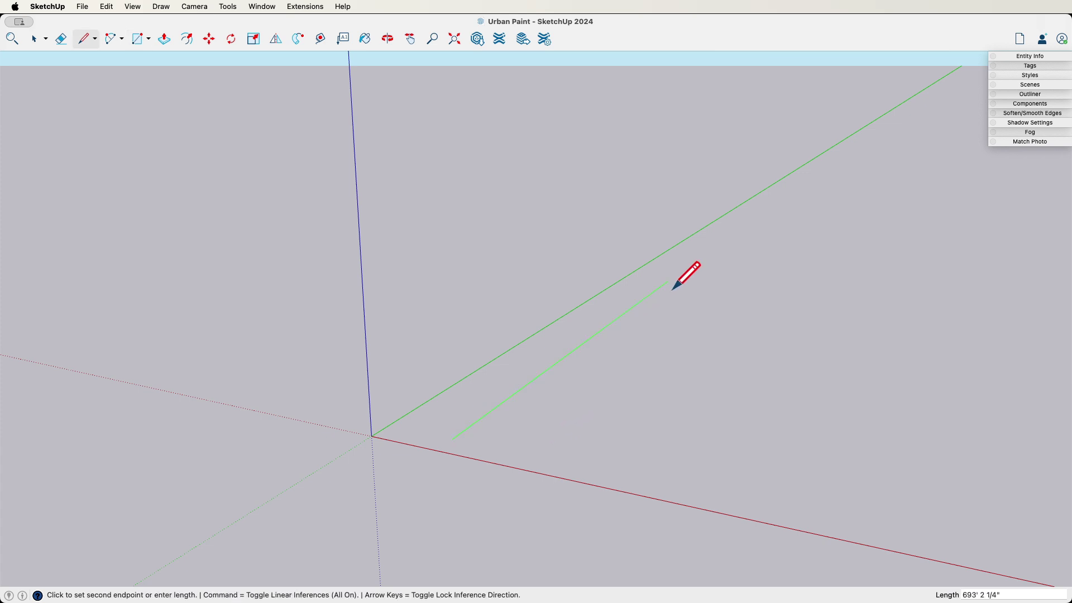
text(1000)
key(Return)
scroll(687, 257, up, 3)
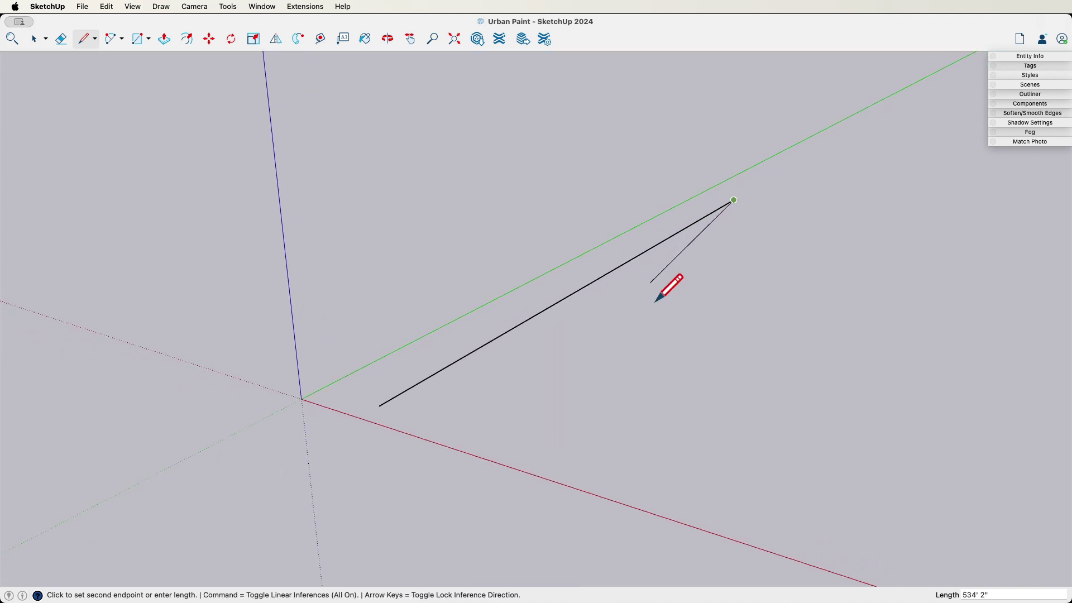
key(space)
Step: Select the drawn line and start Urban Paint's Build Street Profile on it
click(599, 279)
middle_drag(599, 278, 259, 74)
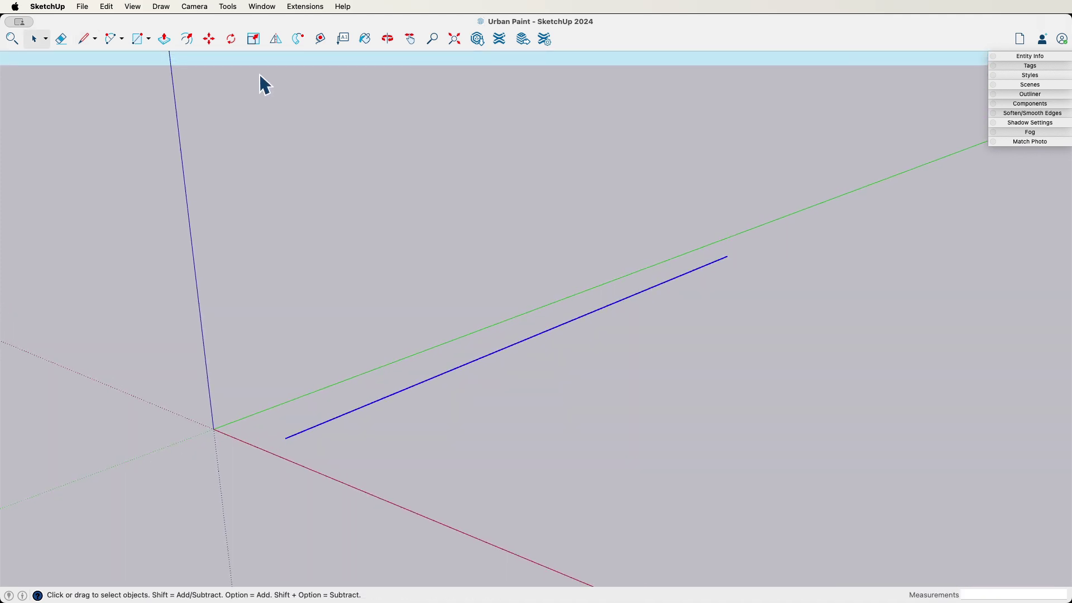
click(295, 8)
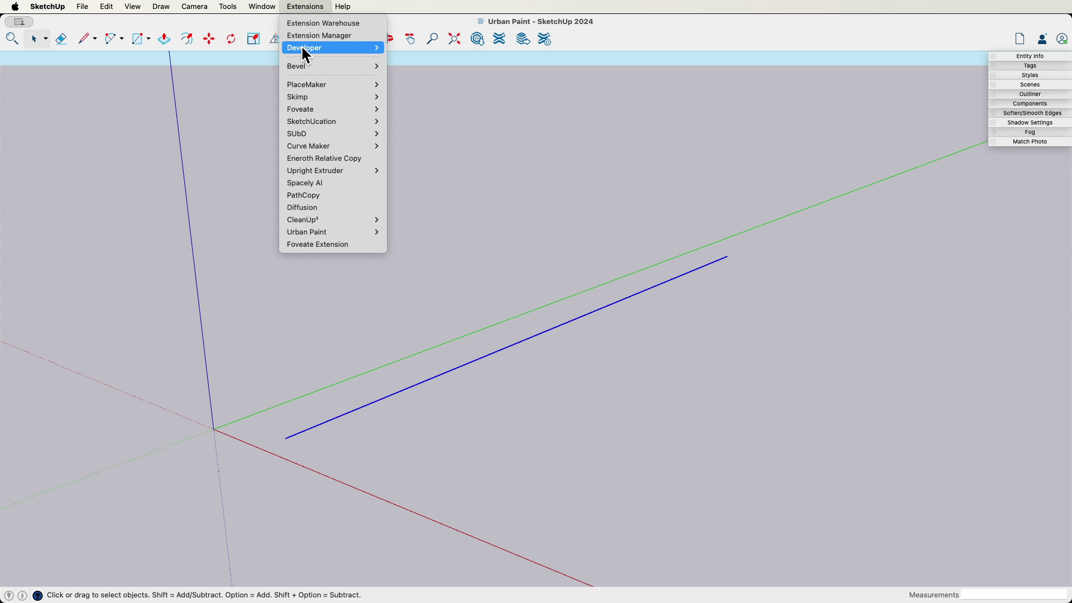
mouse_move(314, 232)
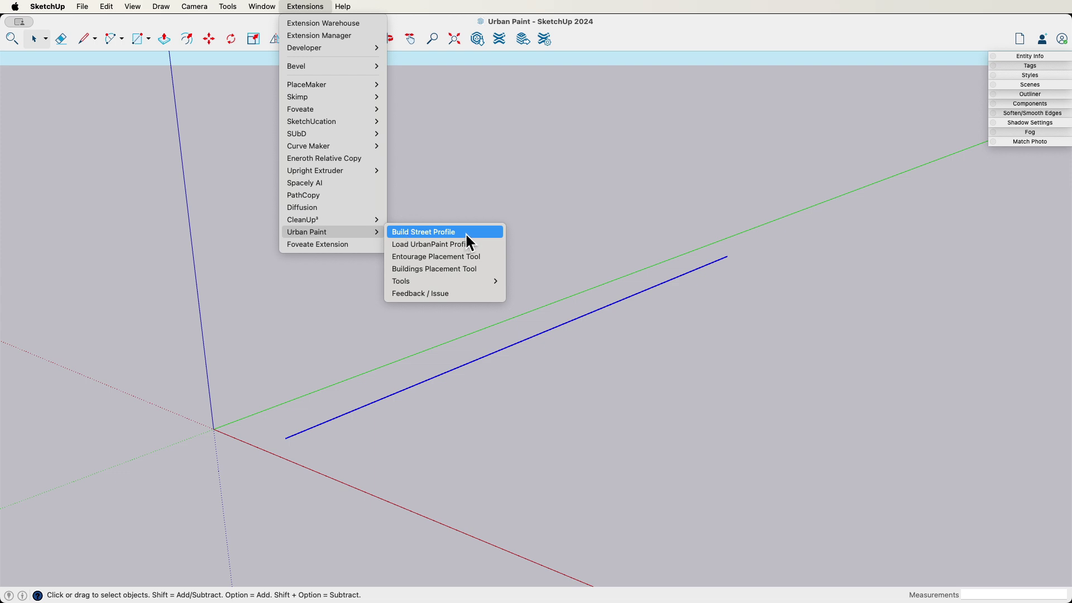
click(418, 233)
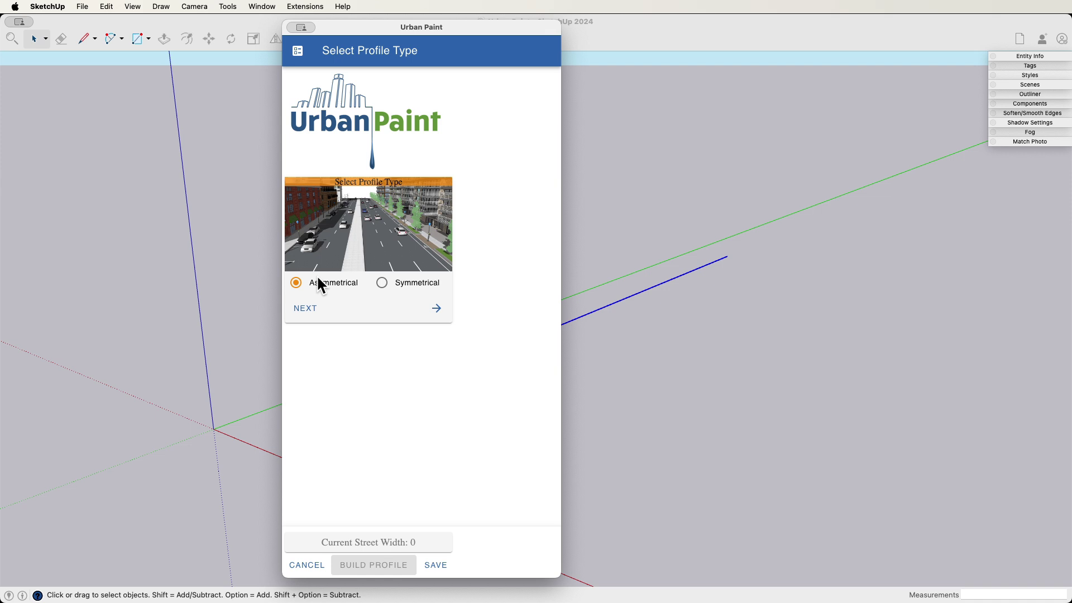
Step: Choose a symmetrical profile type and accept 2 total lanes with a lane width of 11'
click(382, 283)
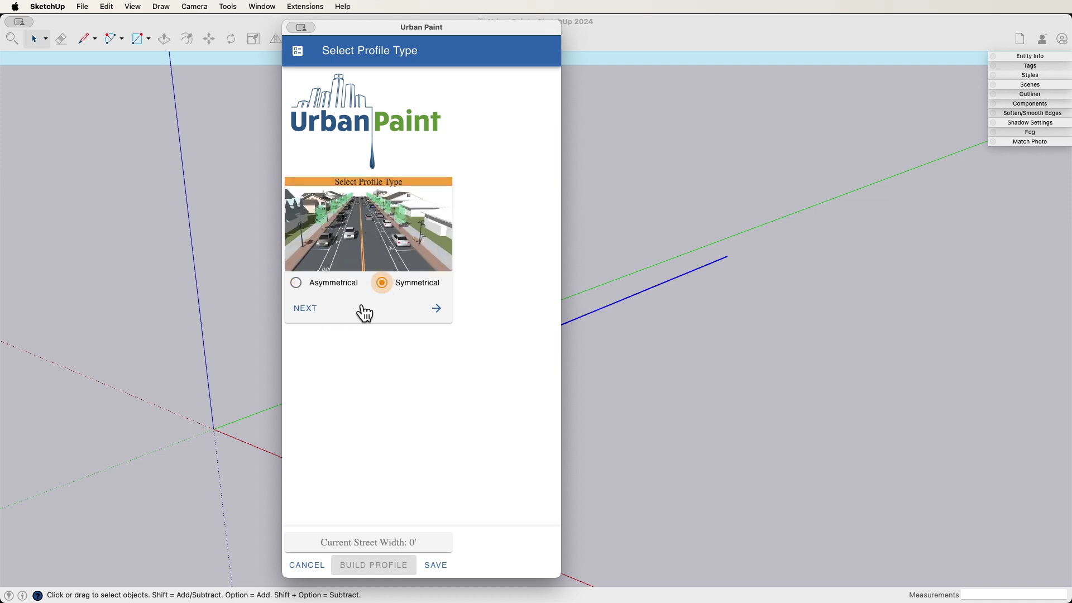
click(411, 314)
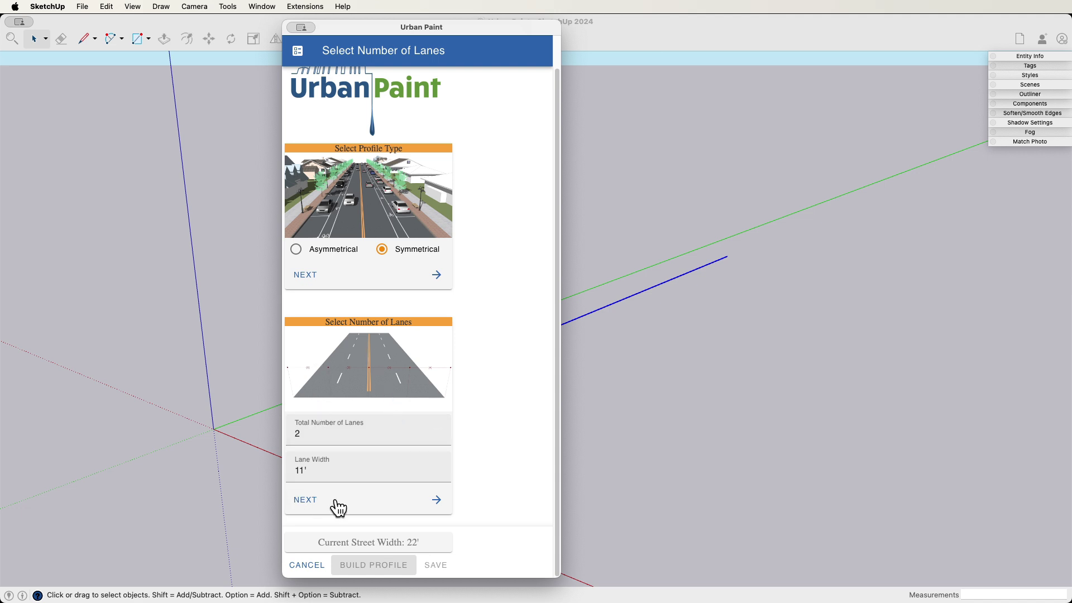
click(337, 502)
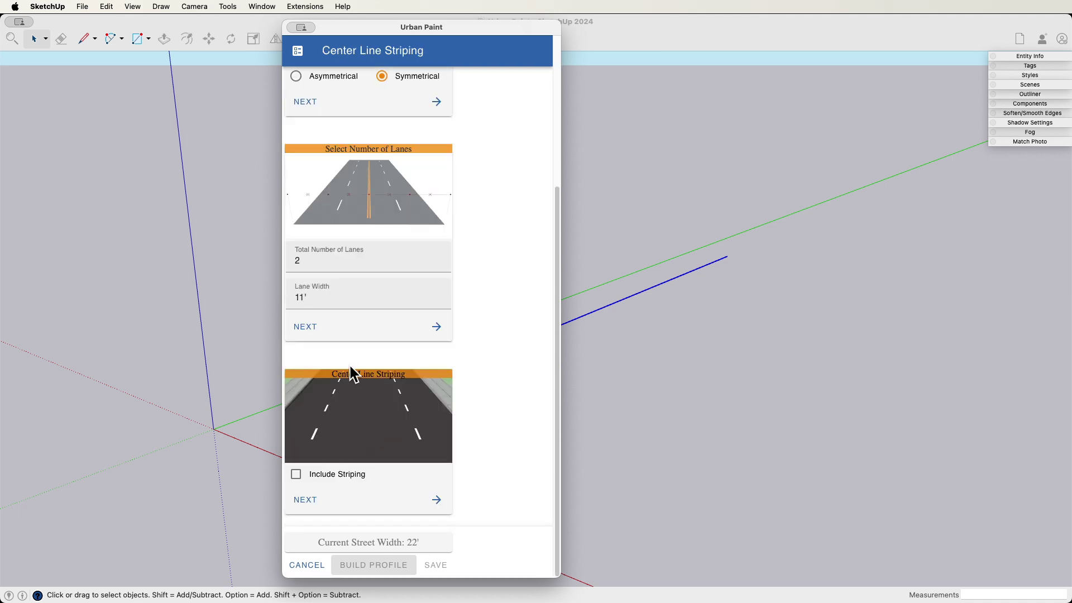
Step: Include center line striping in the profile as Solid Double
click(296, 474)
click(376, 475)
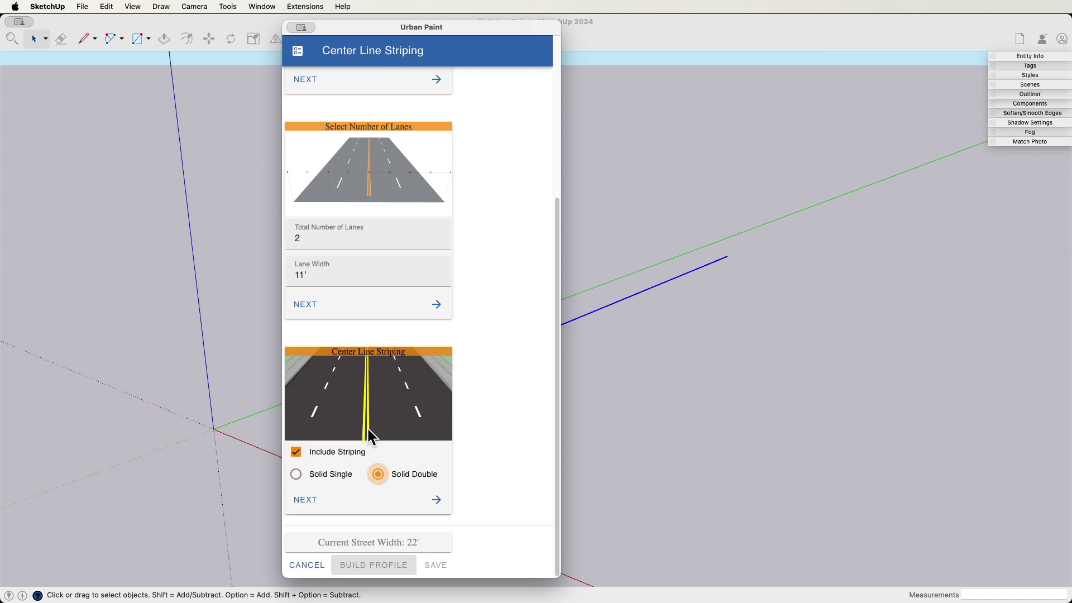
click(411, 505)
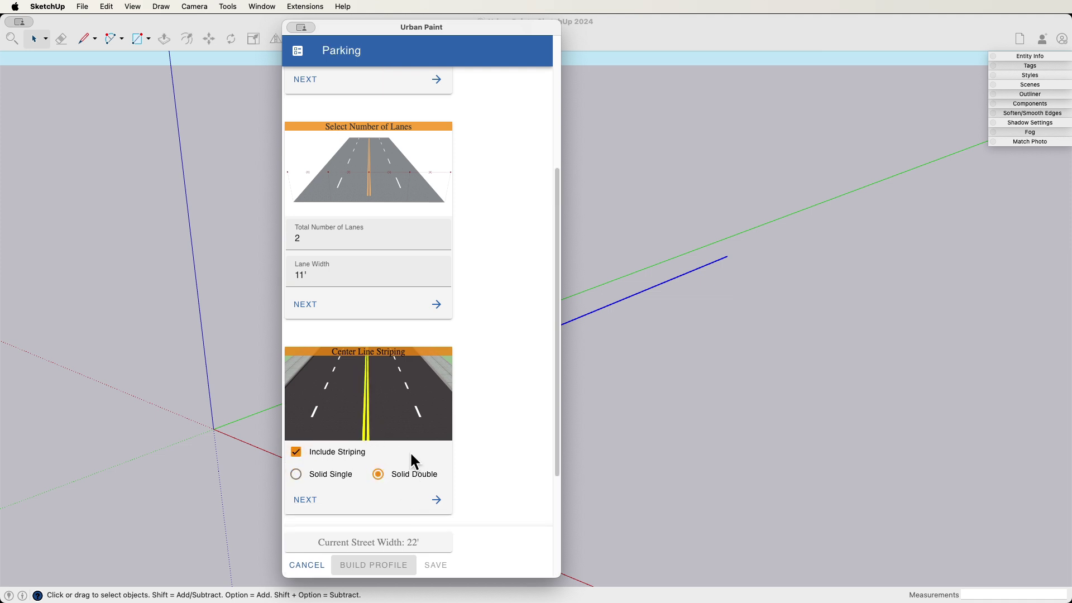
Step: Include parking and shoulder with a 9' width and Stall striping
click(297, 474)
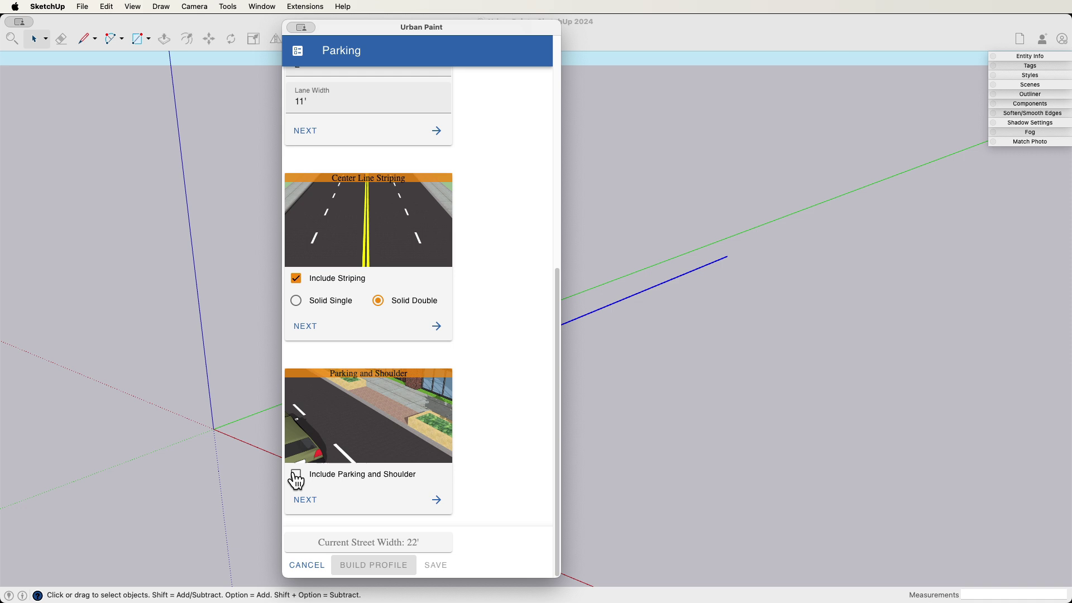
scroll(368, 474, down, 2)
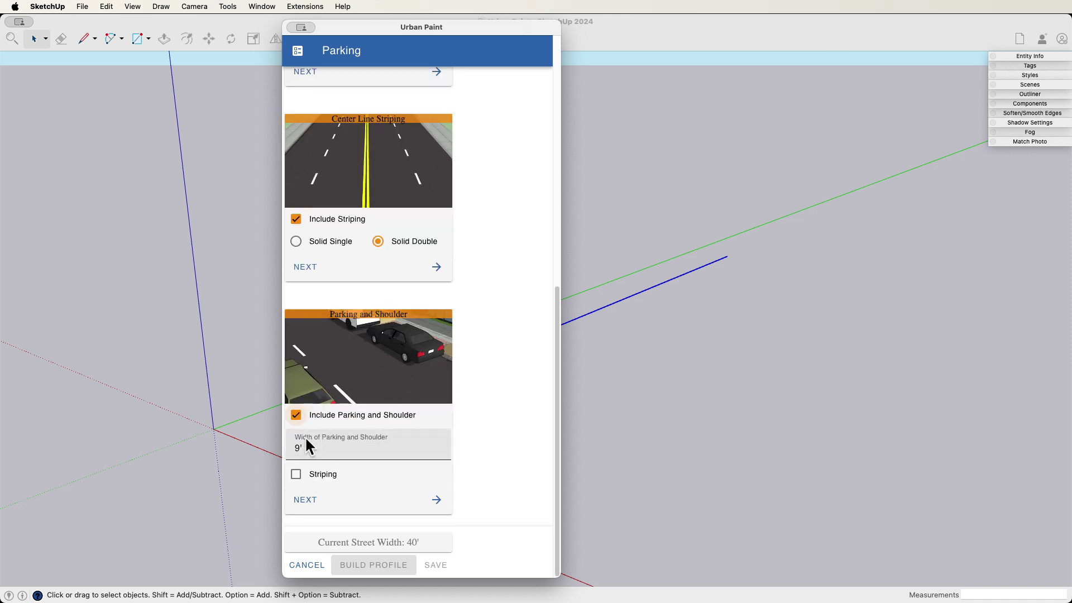
click(297, 475)
scroll(299, 478, down, 1)
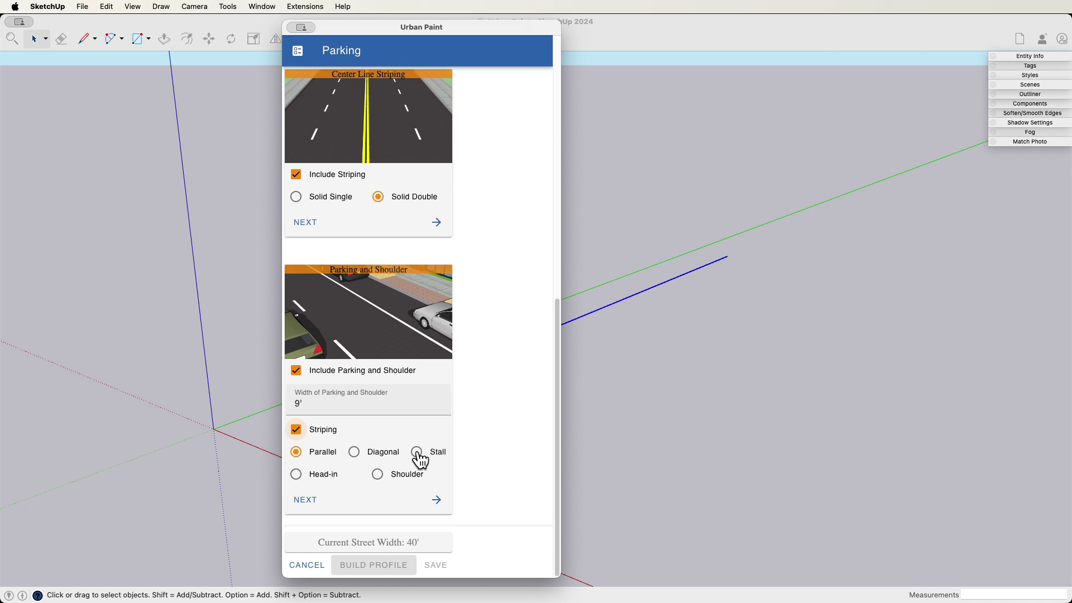
click(417, 453)
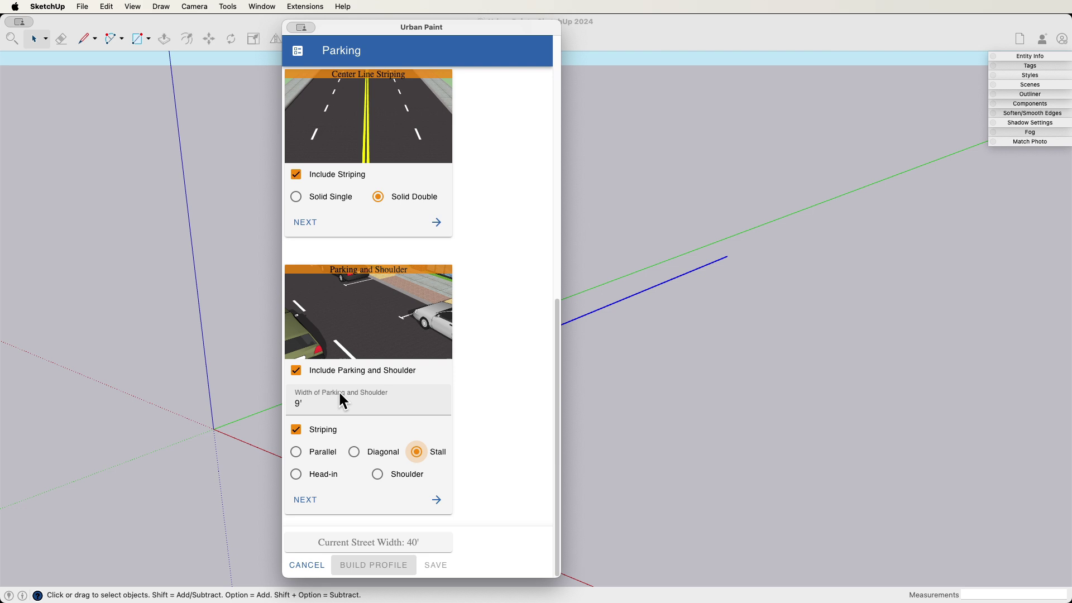
click(438, 501)
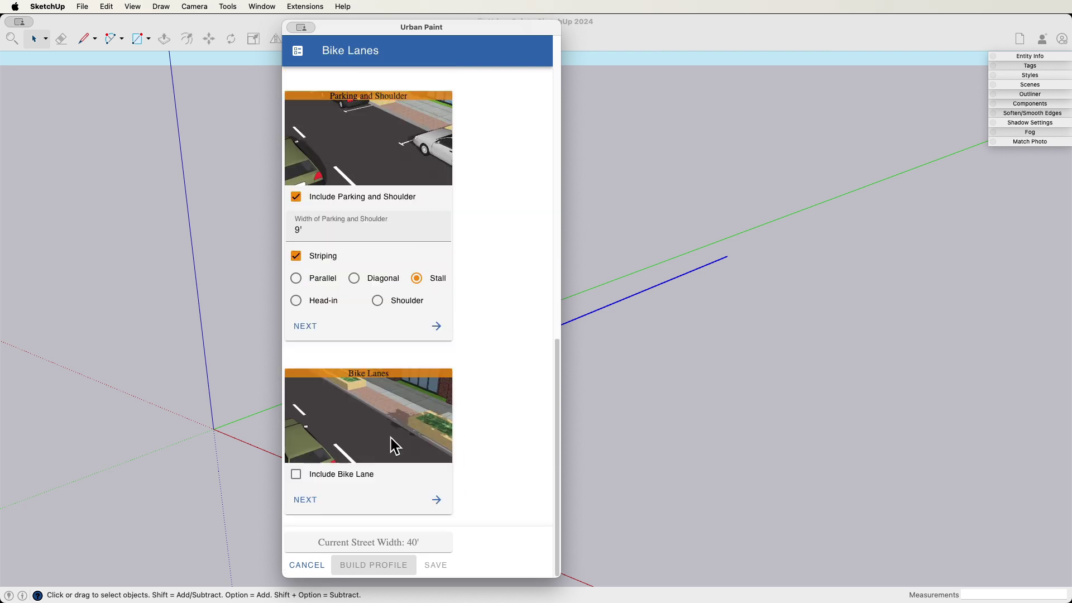
Step: Include a 4' wide bike lane with Solid Single striping and paint
click(296, 475)
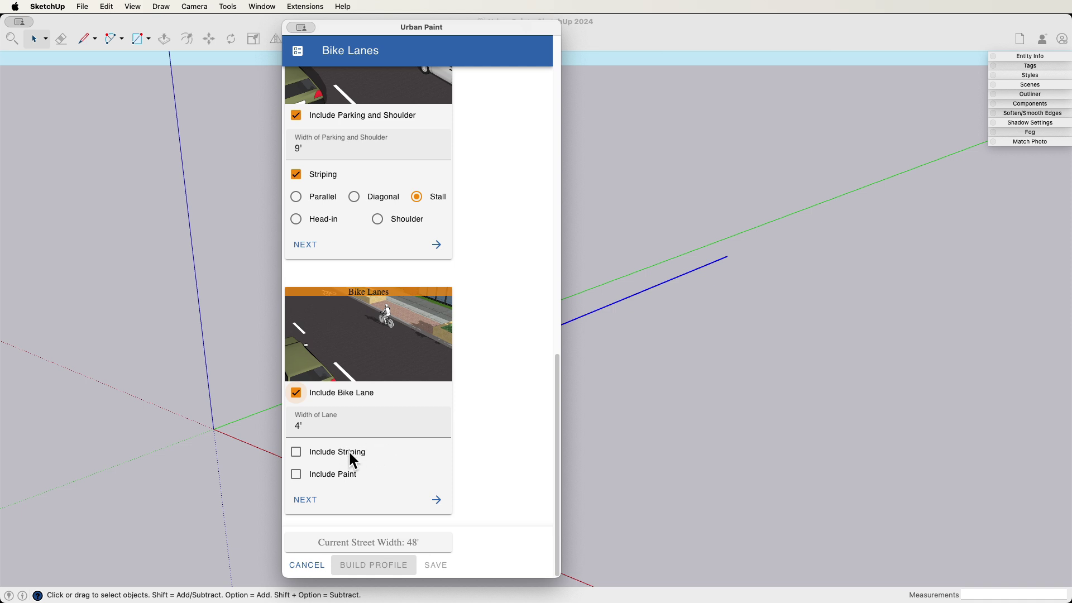
click(296, 452)
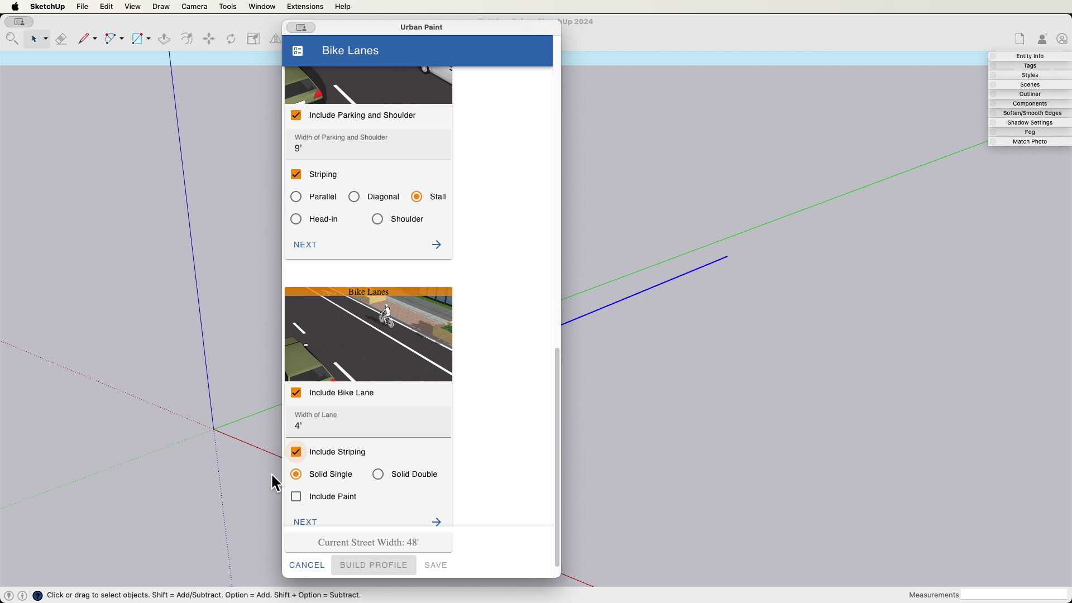
click(297, 496)
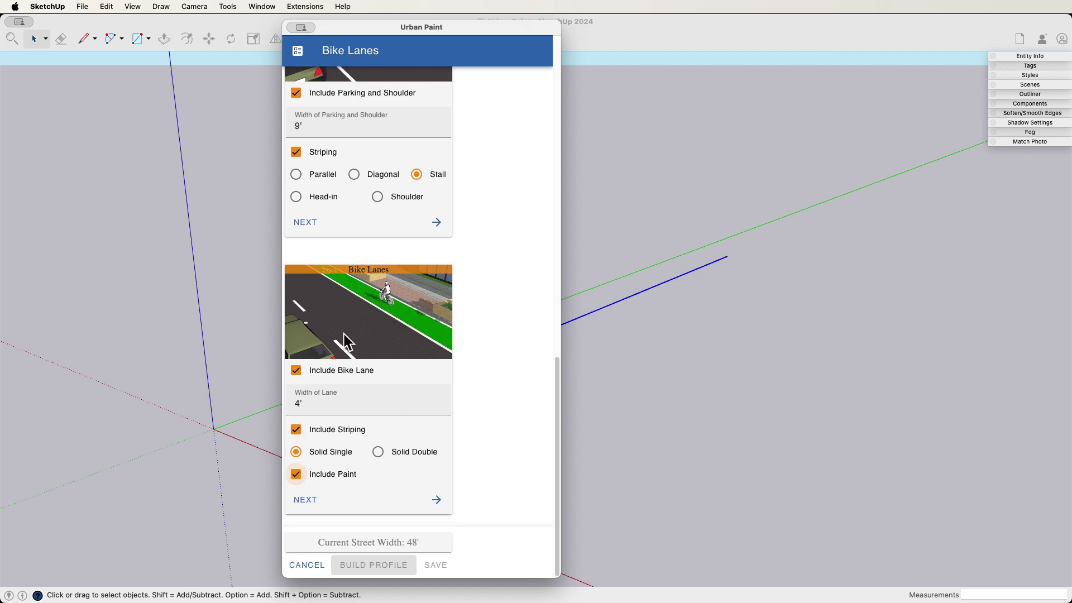
click(436, 501)
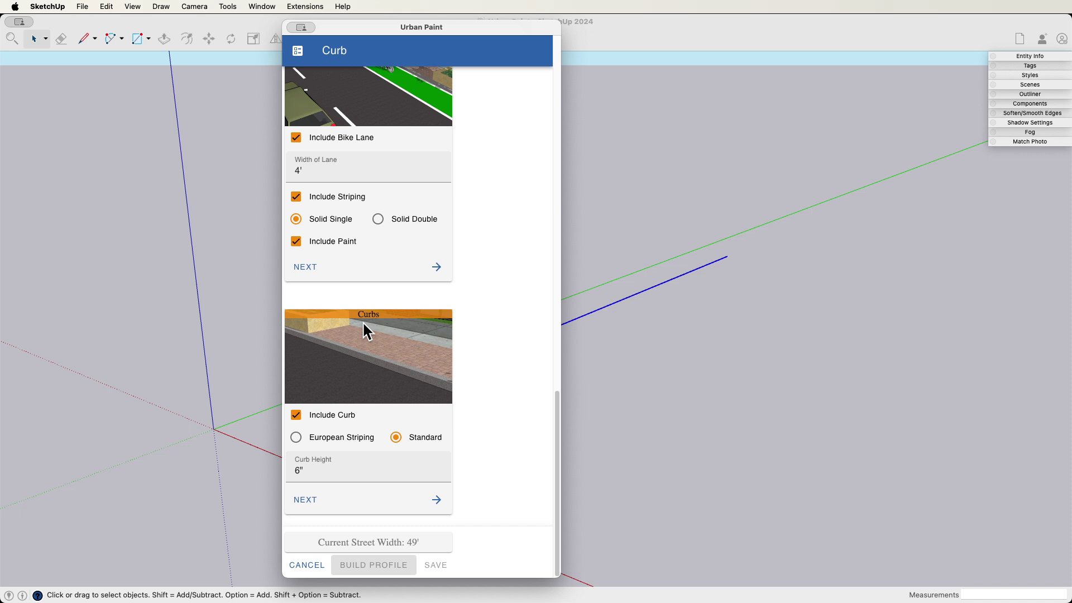
Step: Review the parking and bike lane settings, and accept a Standard curb with a 6" height
scroll(363, 323, up, 5)
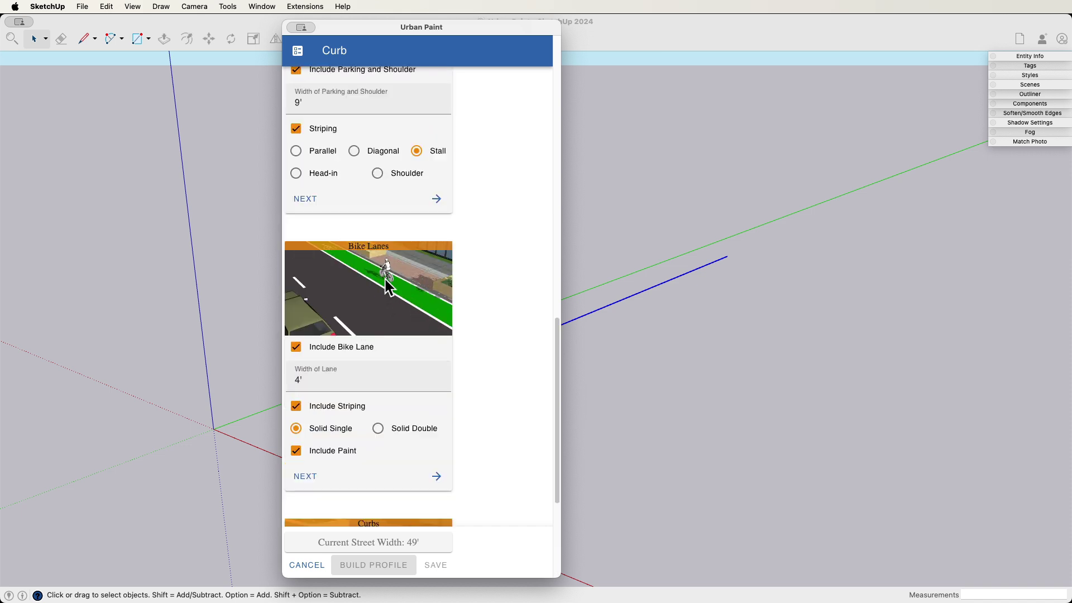
scroll(402, 301, up, 4)
scroll(413, 391, down, 2)
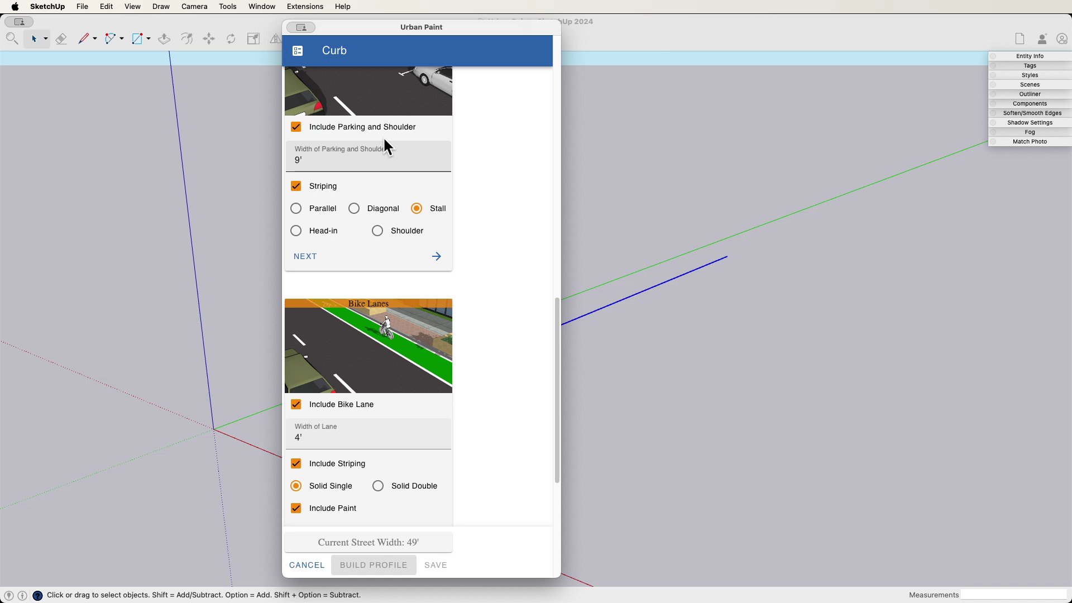
scroll(386, 142, down, 1)
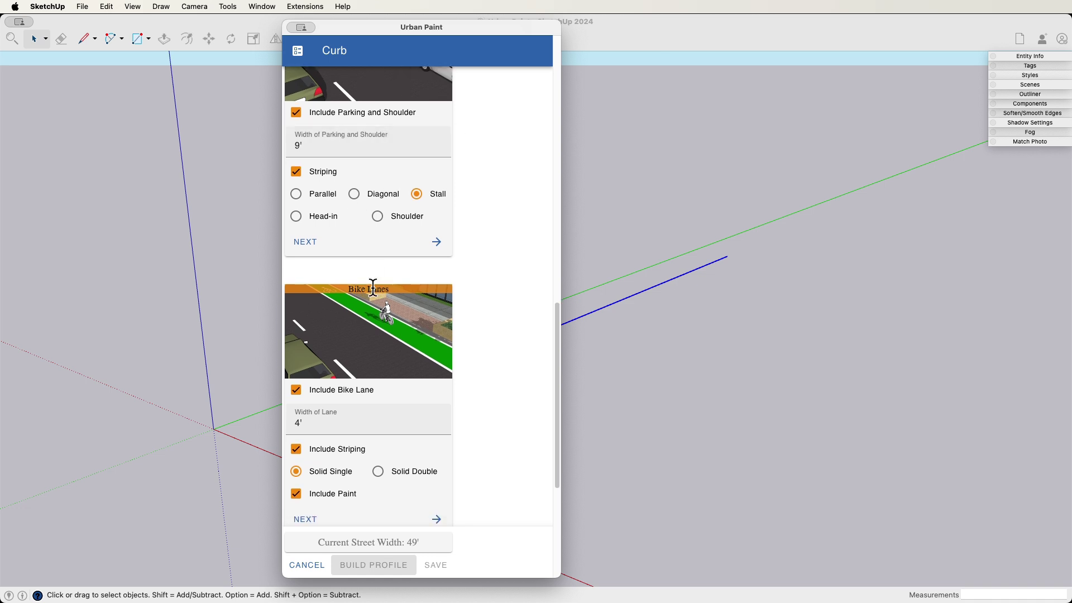
scroll(347, 263, down, 5)
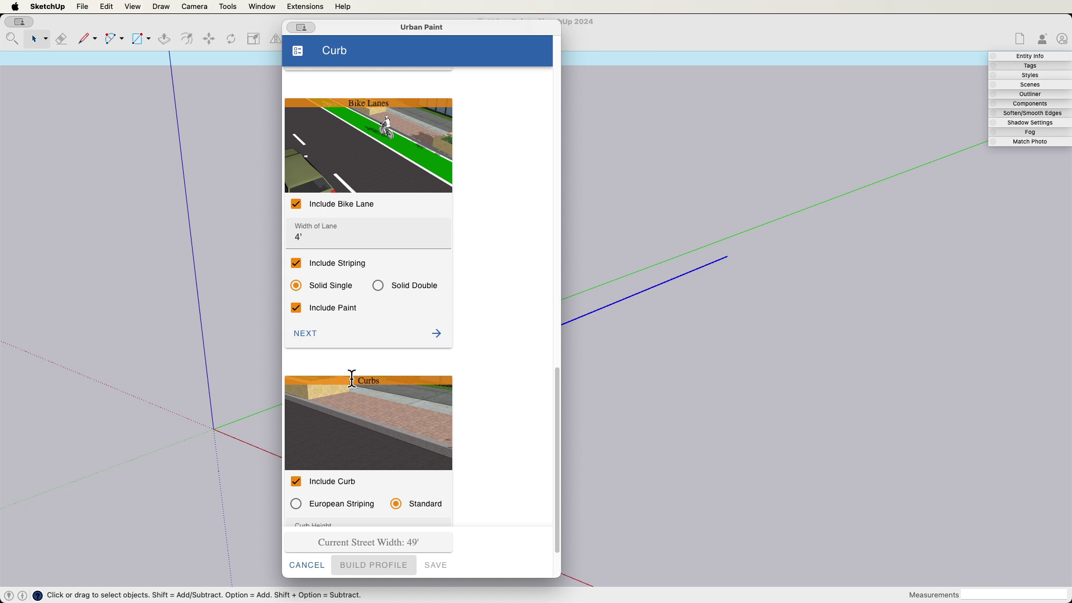
scroll(347, 366, down, 2)
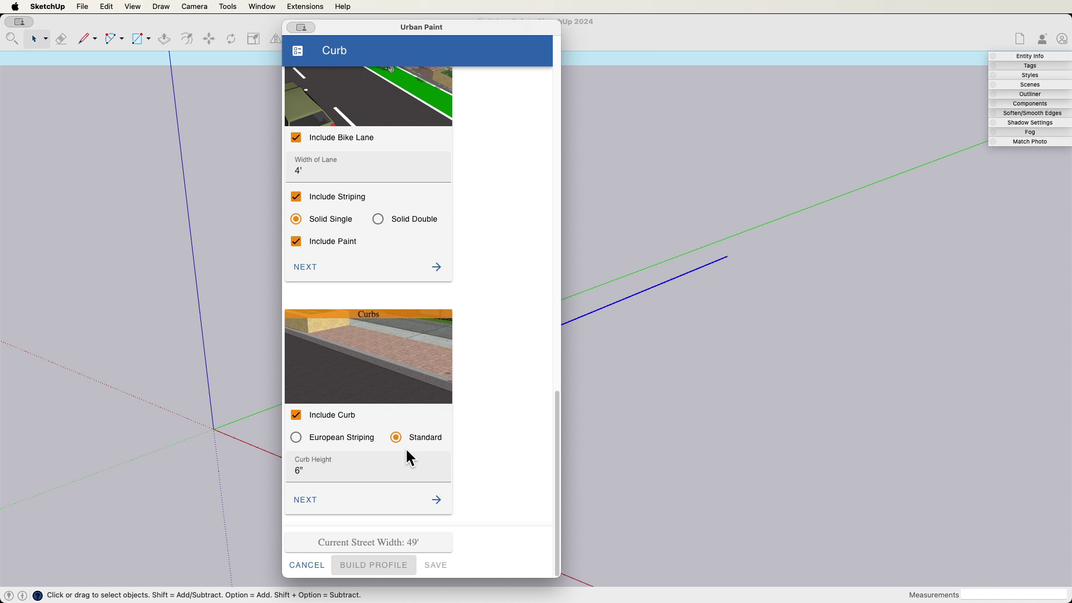
click(425, 513)
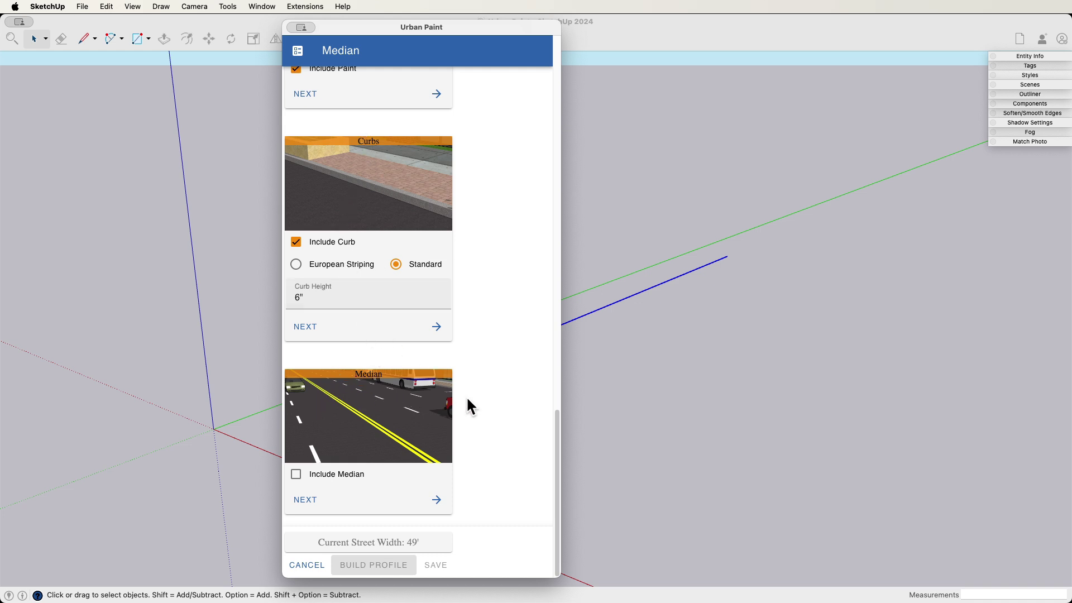
Step: Preview the median but leave it out, and accept a Detached 8' walk with an 8' detached area
click(297, 479)
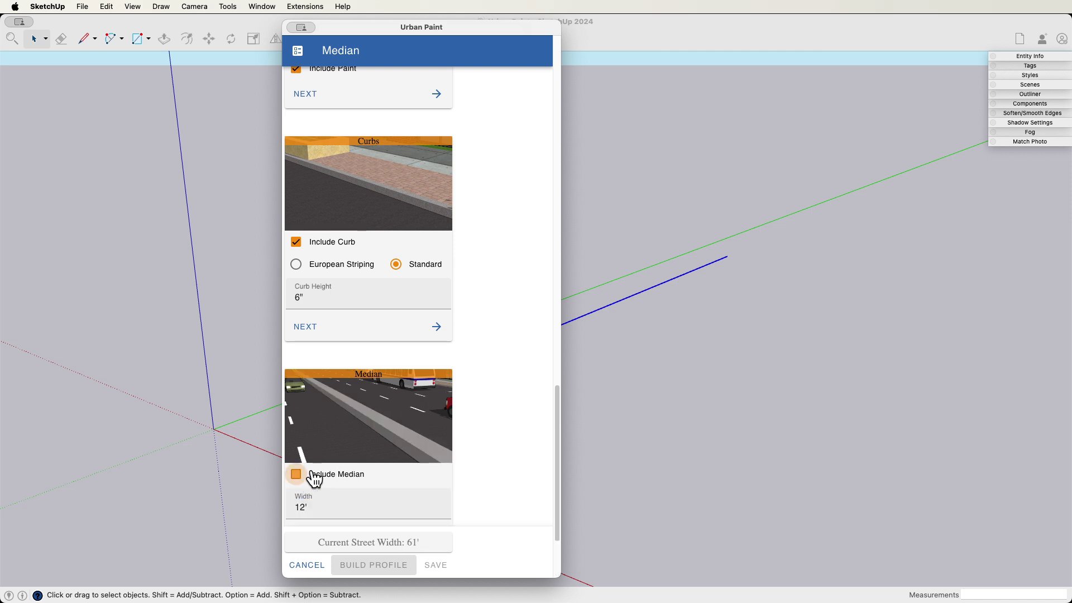
click(296, 479)
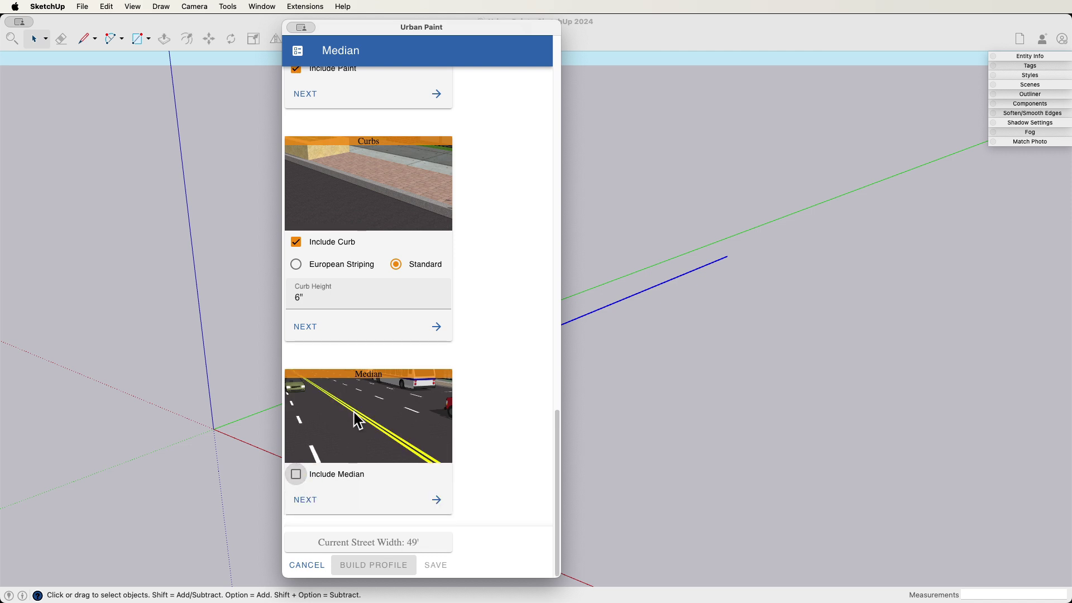
click(423, 503)
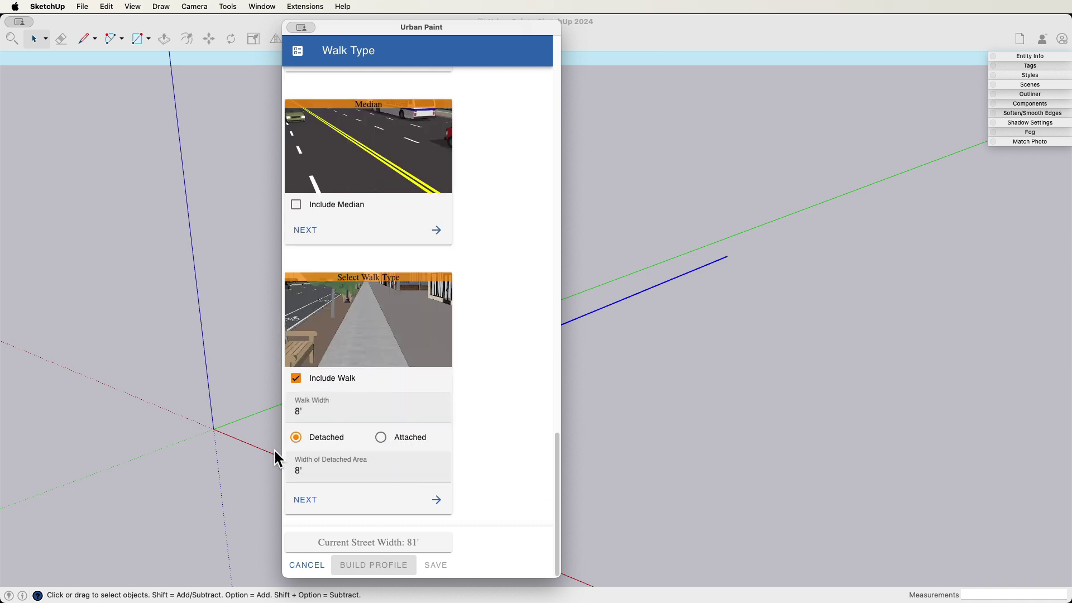
click(360, 505)
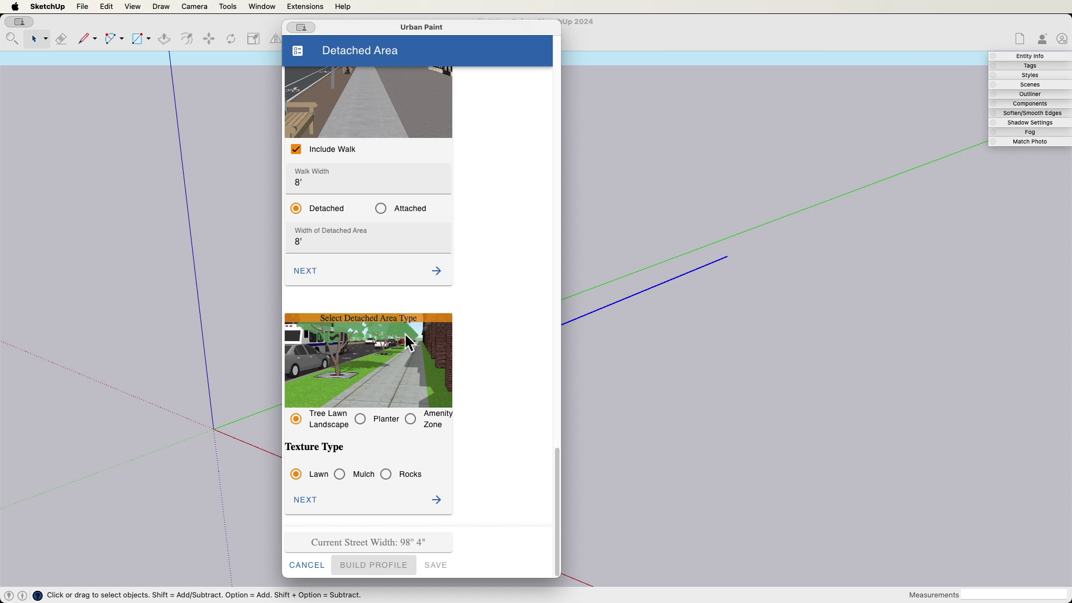
Step: Accept a lawn Tree Lawn Landscape detached area, and add trees every 30' starting at 0 and pedestrian lights every 90' starting at 5'
click(434, 502)
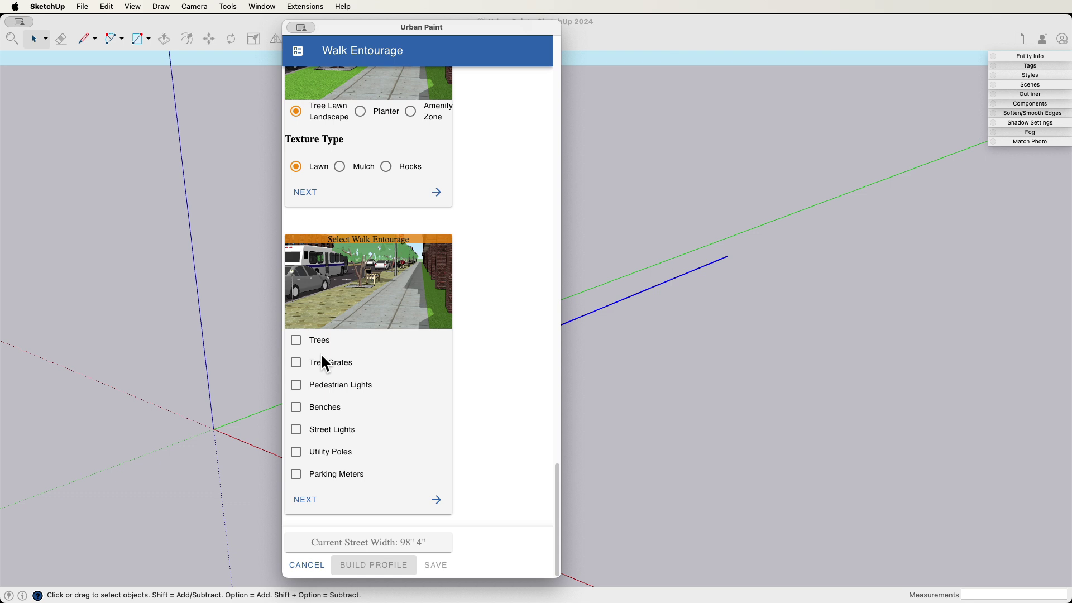
click(296, 341)
scroll(306, 393, down, 2)
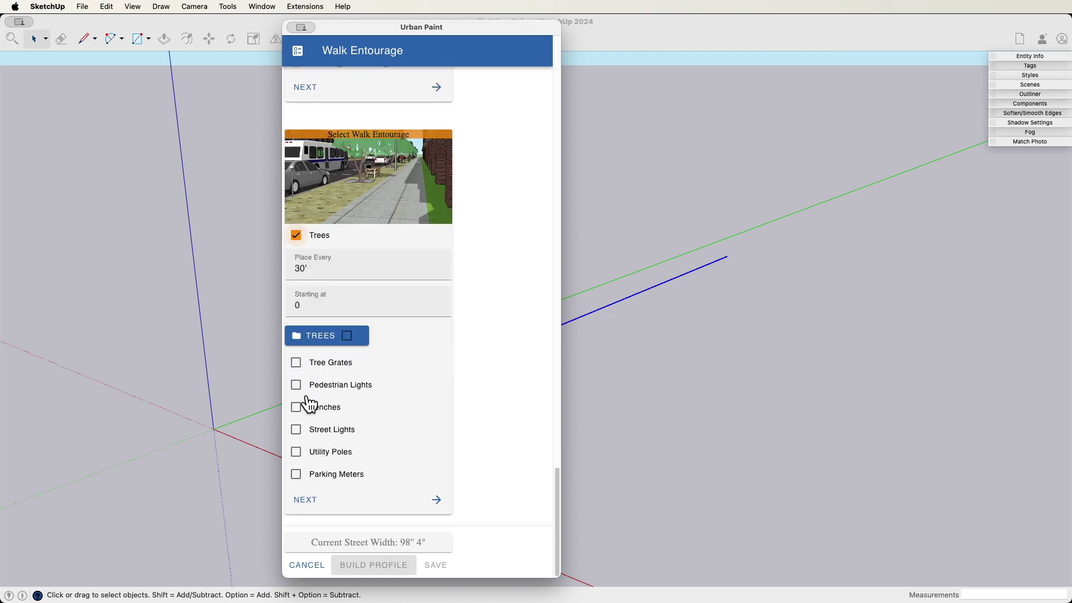
click(298, 385)
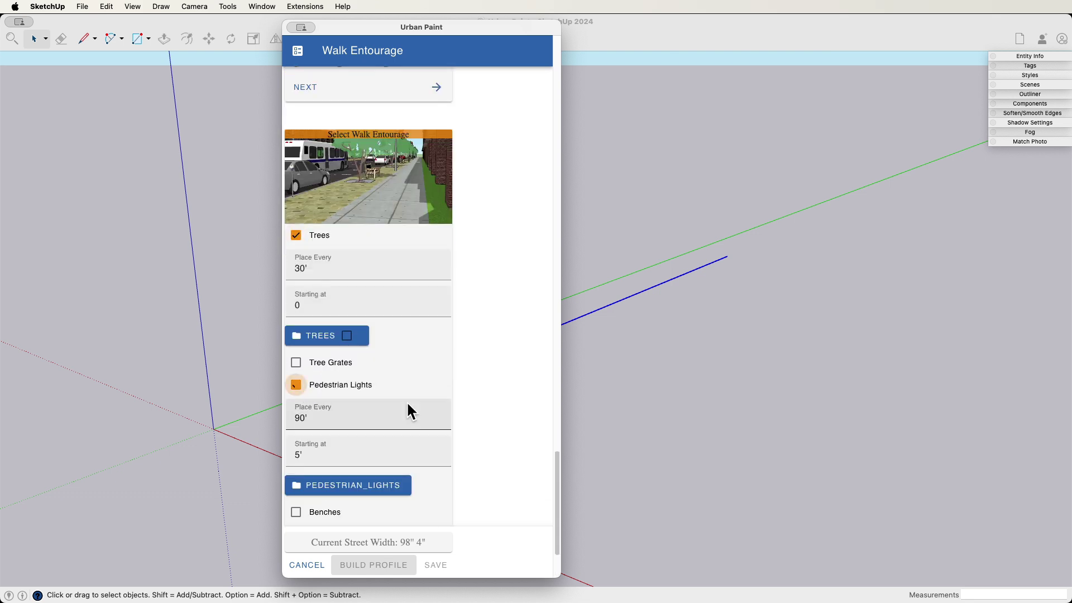
scroll(405, 413, down, 2)
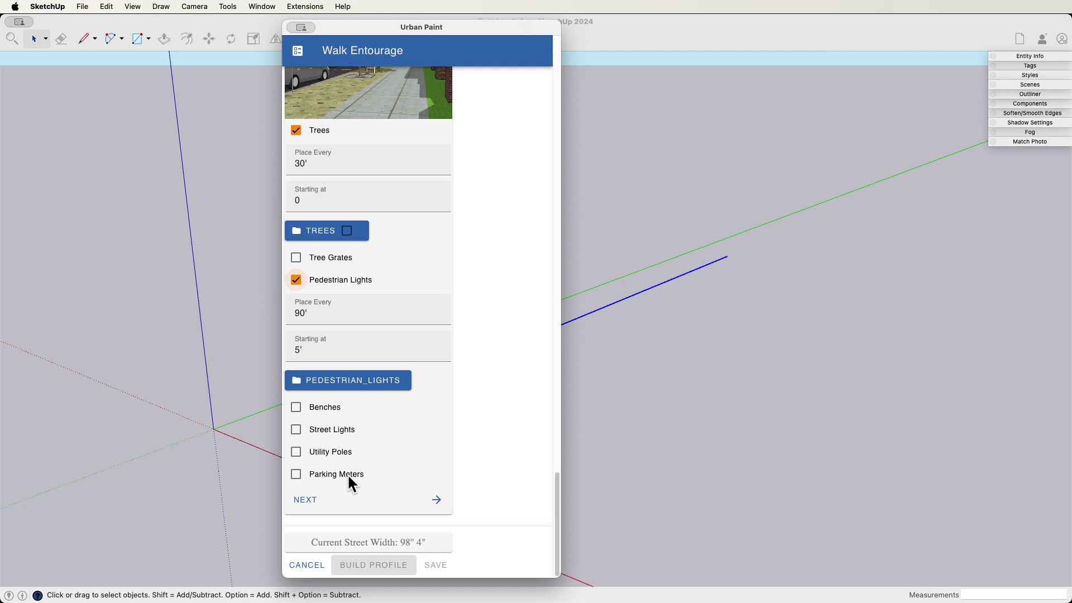
click(396, 503)
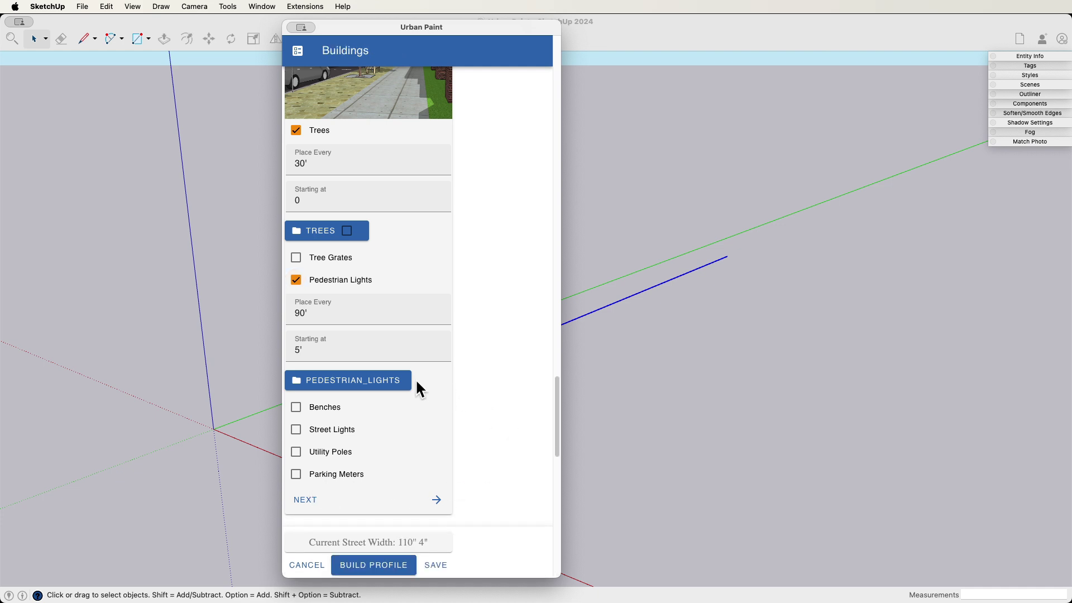
Step: Set both the minimum and maximum distance between buildings to 10'
scroll(413, 379, down, 3)
scroll(335, 381, down, 3)
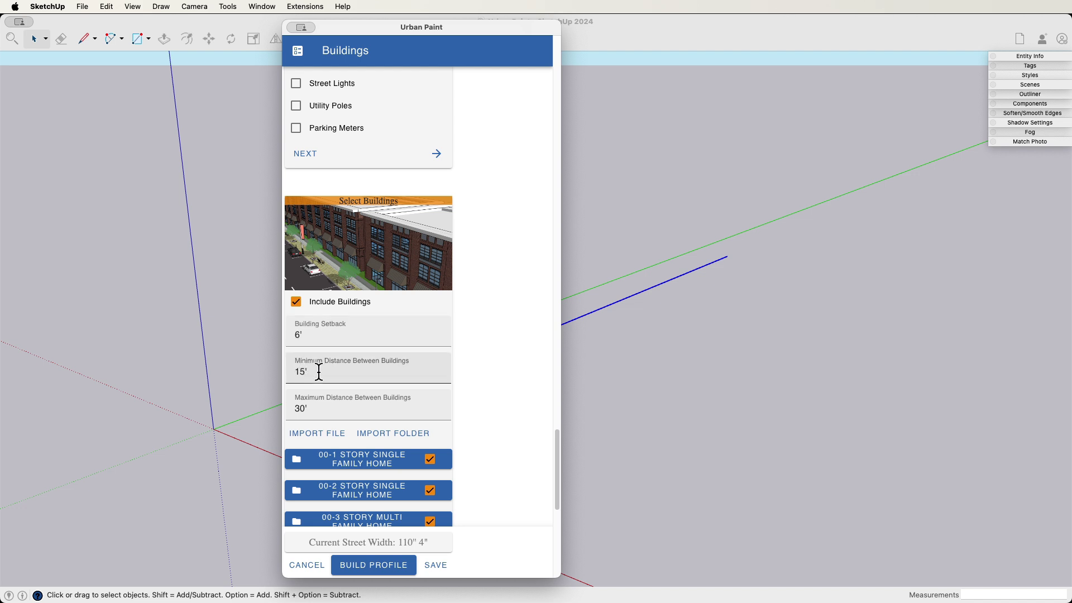
drag(322, 374, 283, 378)
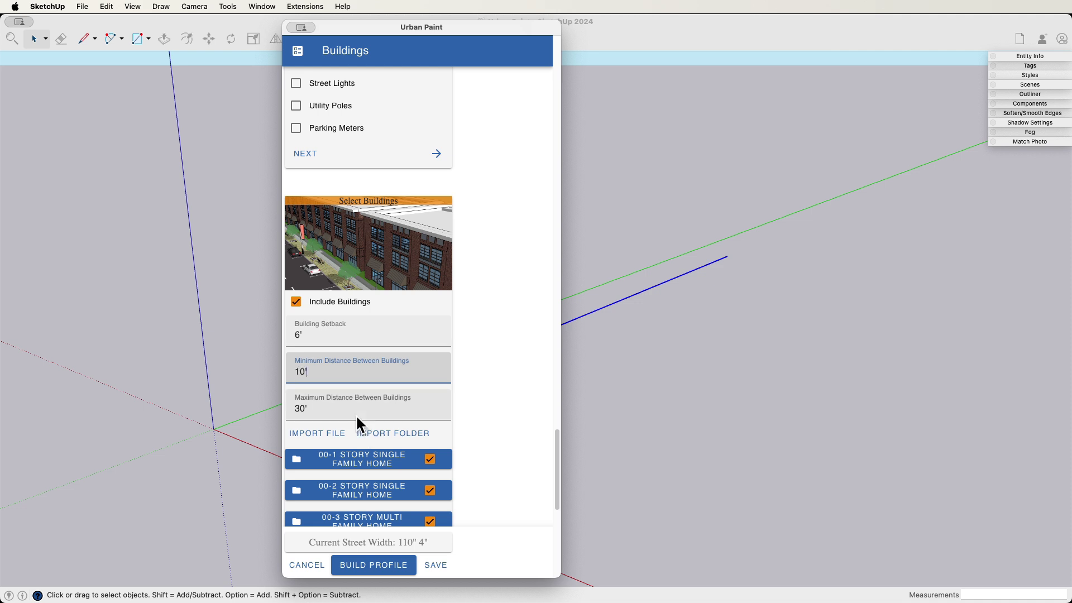
scroll(356, 414, down, 2)
drag(318, 333, 273, 329)
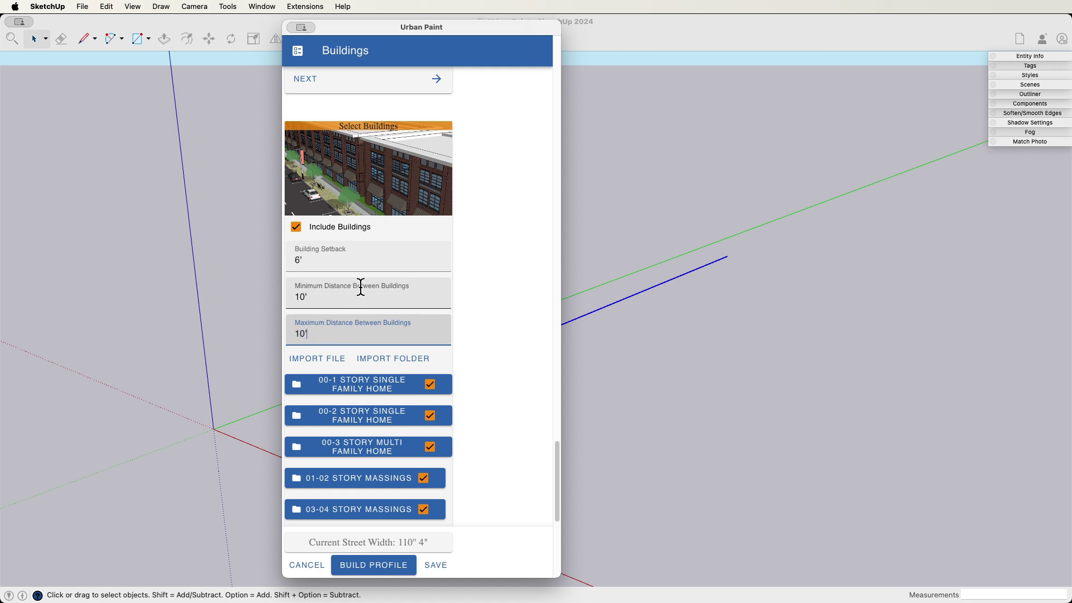
scroll(394, 296, down, 2)
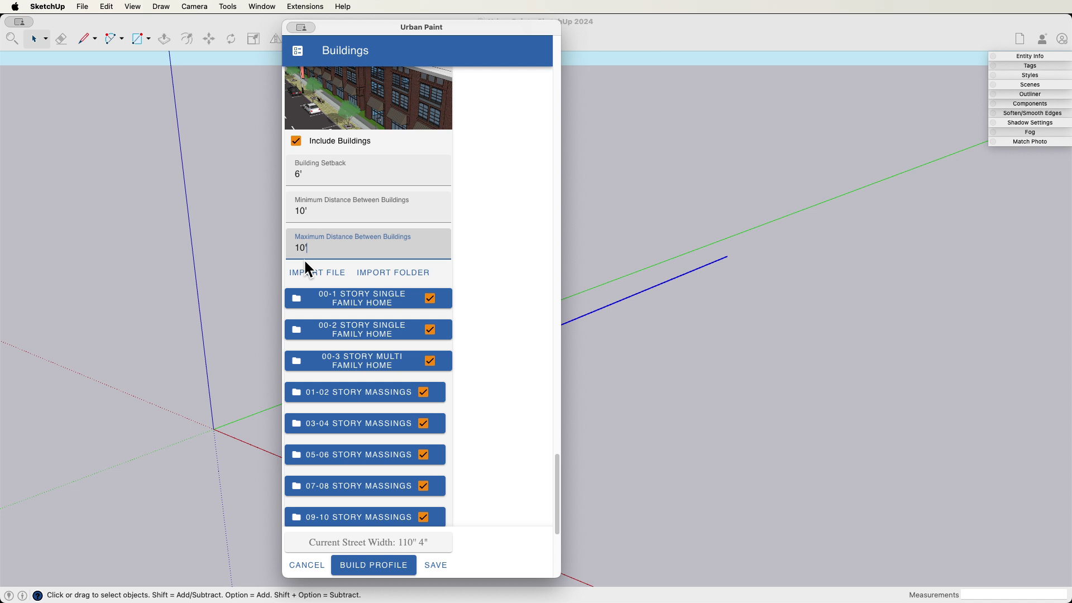
Step: Exclude the 1-story and 2-story single family homes and the 3-story multi family homes from the building types
scroll(398, 281, down, 3)
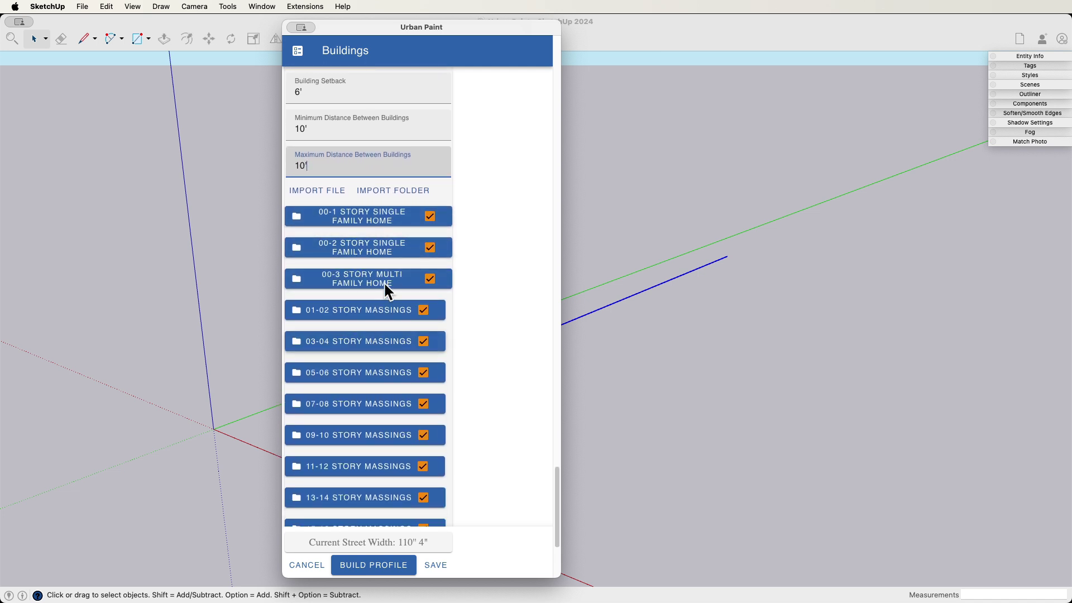
click(431, 217)
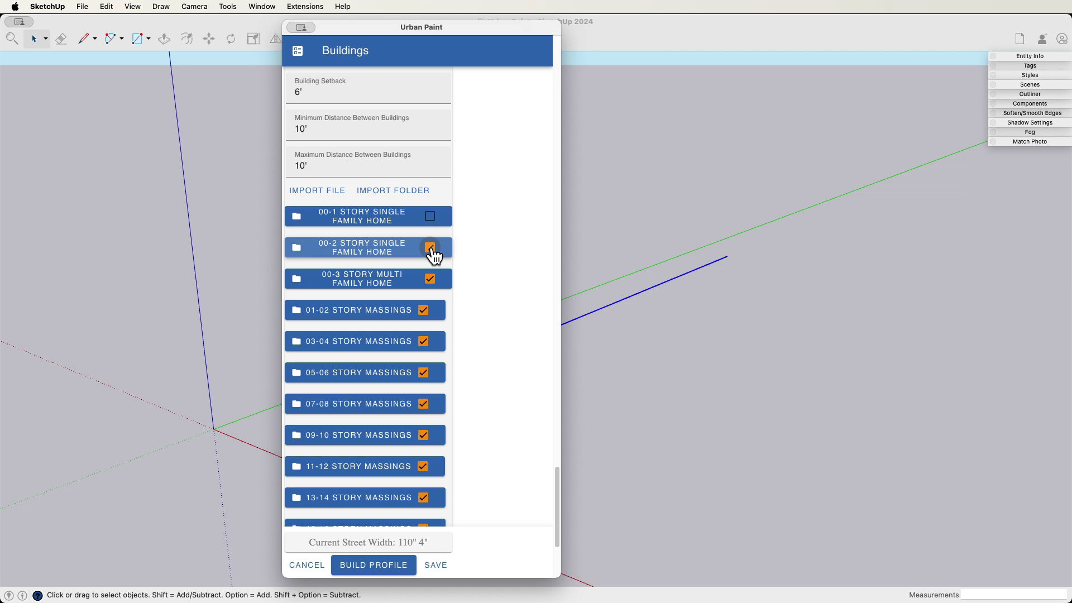
click(430, 248)
click(428, 280)
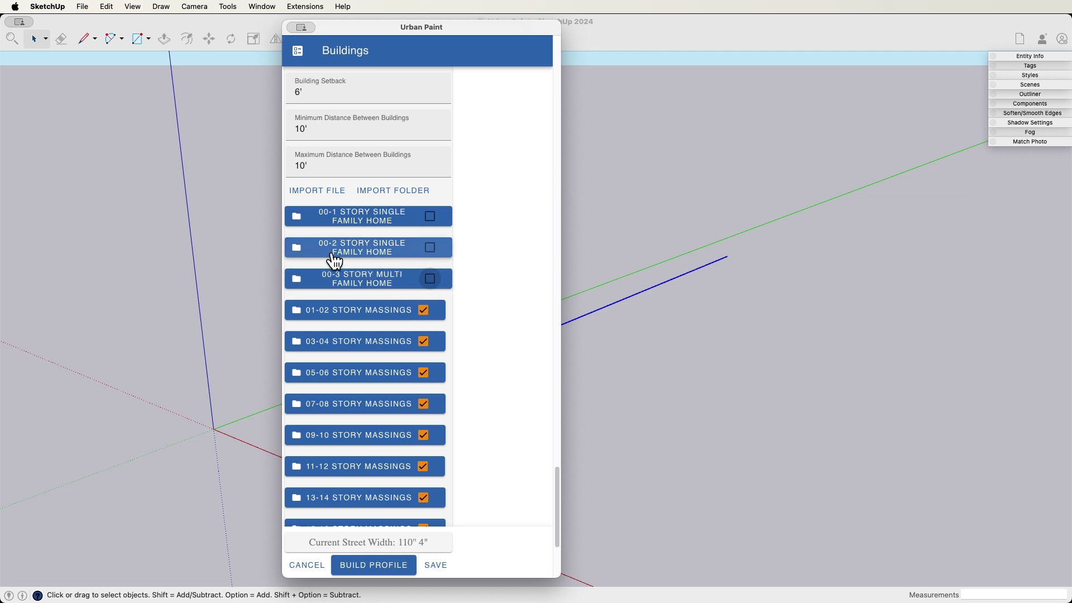
Step: Exclude all massing categories from 07-08 story upward, keeping only 01-02, 03-04 and 05-06 story massings
scroll(373, 288, down, 3)
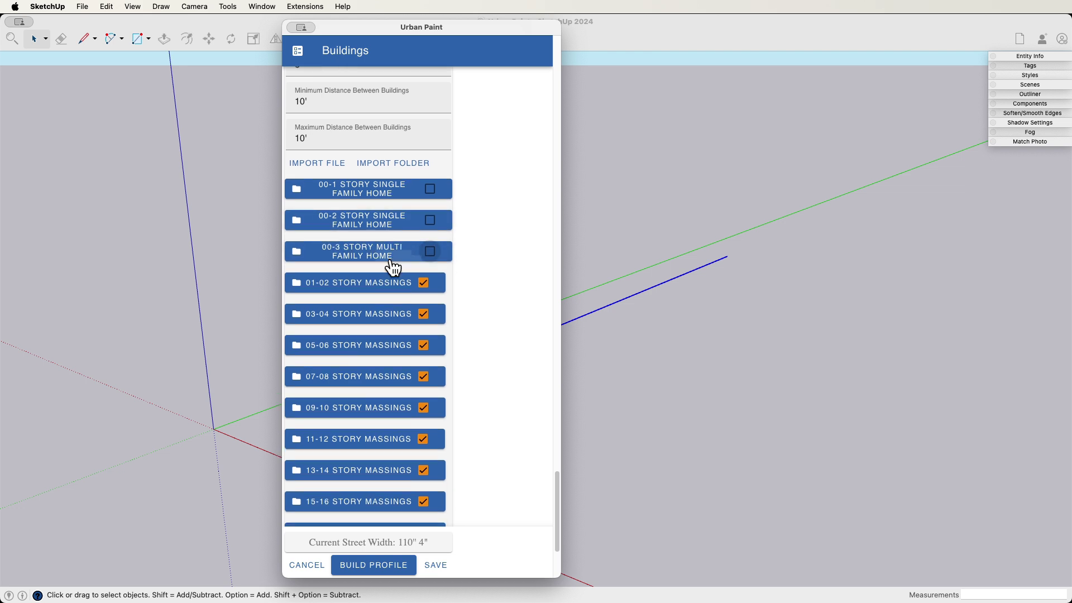
scroll(316, 246, down, 2)
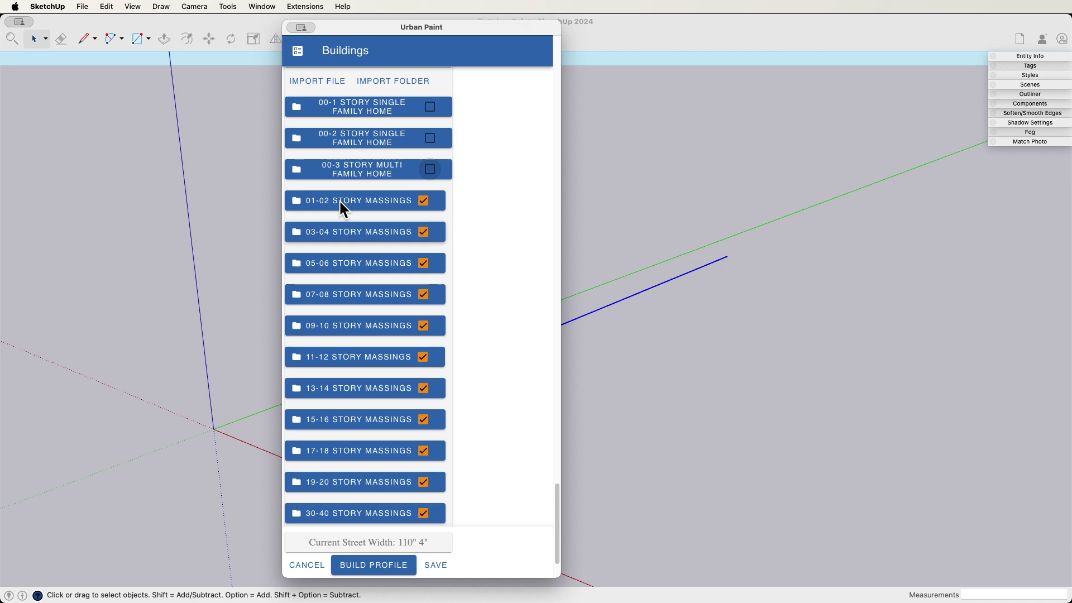
click(423, 295)
click(424, 327)
scroll(390, 323, down, 3)
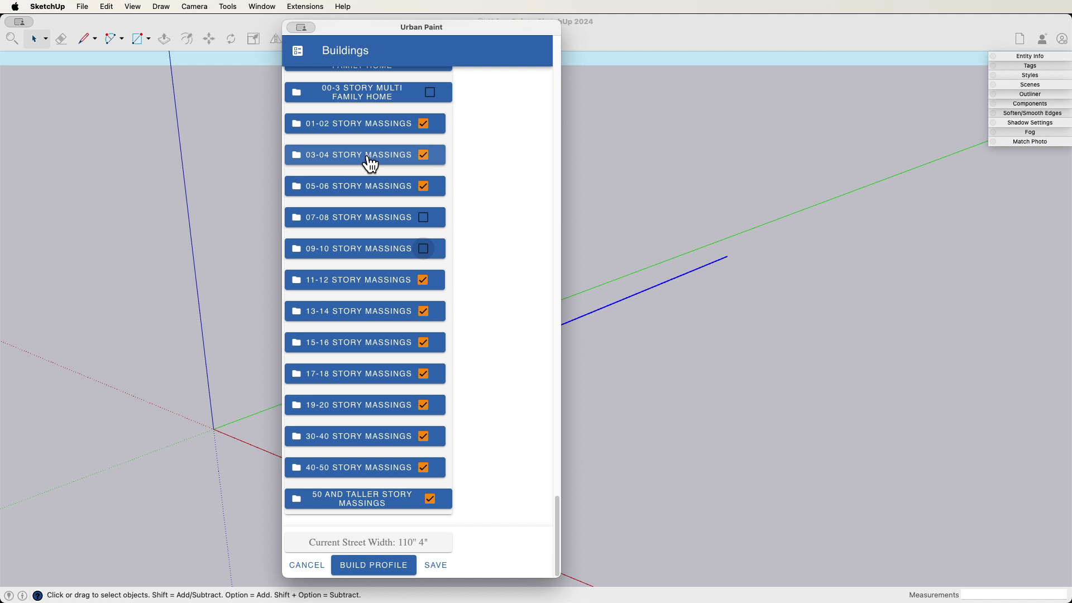
click(430, 498)
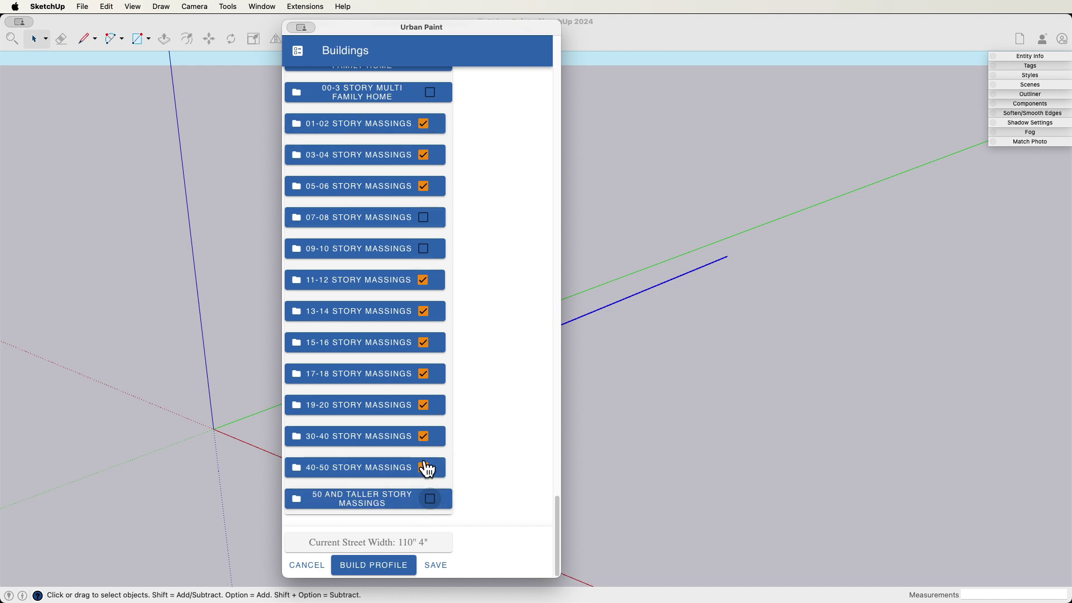
click(424, 467)
click(424, 436)
click(423, 405)
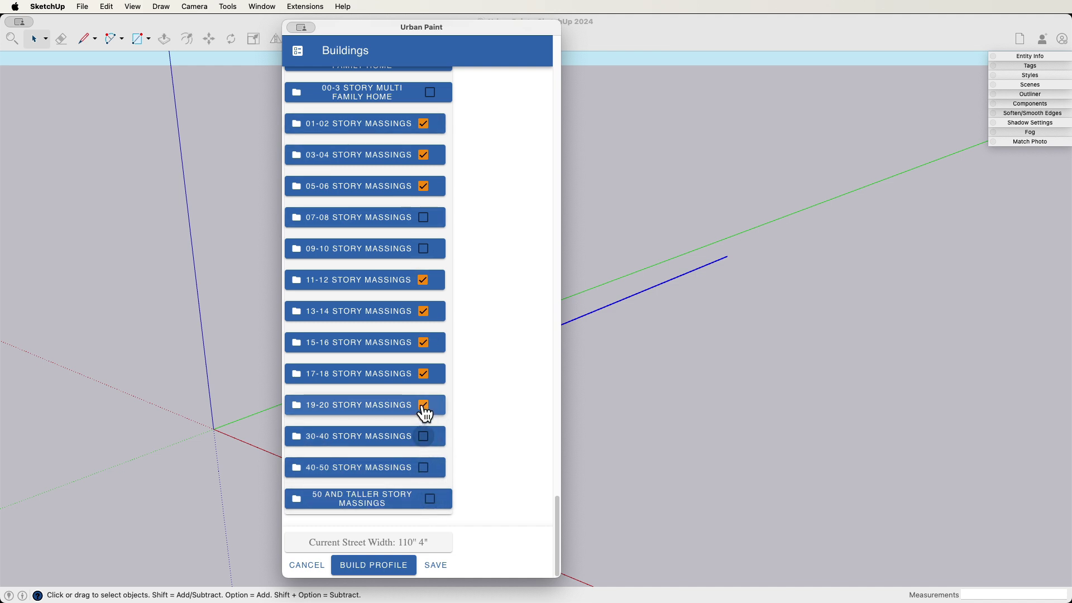
click(424, 374)
click(423, 342)
click(423, 311)
click(423, 279)
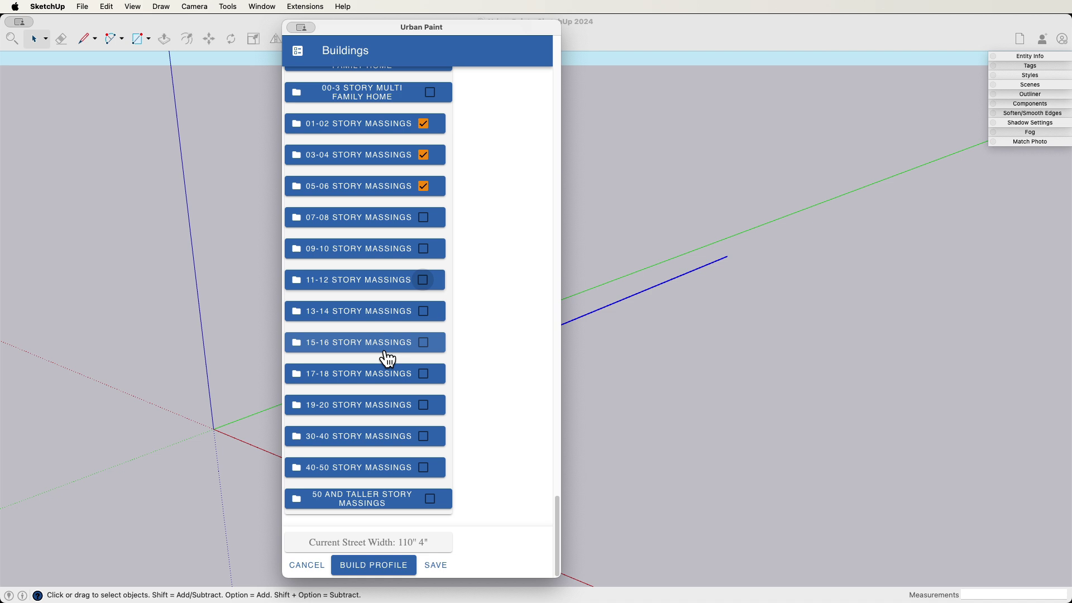
Step: Review the building spacing and selected massing types, and build the street profile
scroll(389, 360, up, 5)
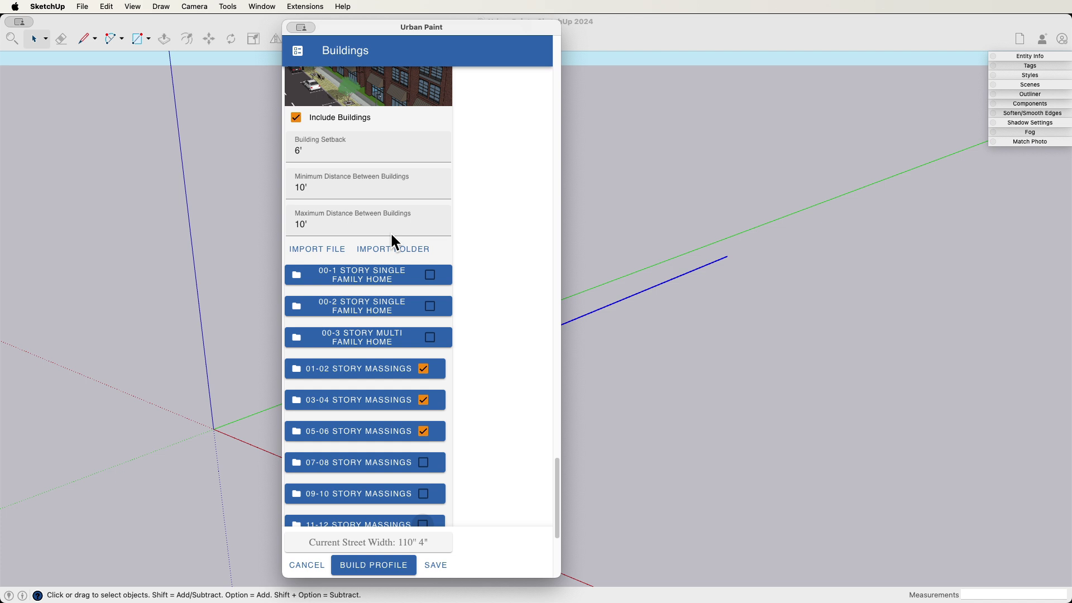
scroll(388, 375, down, 5)
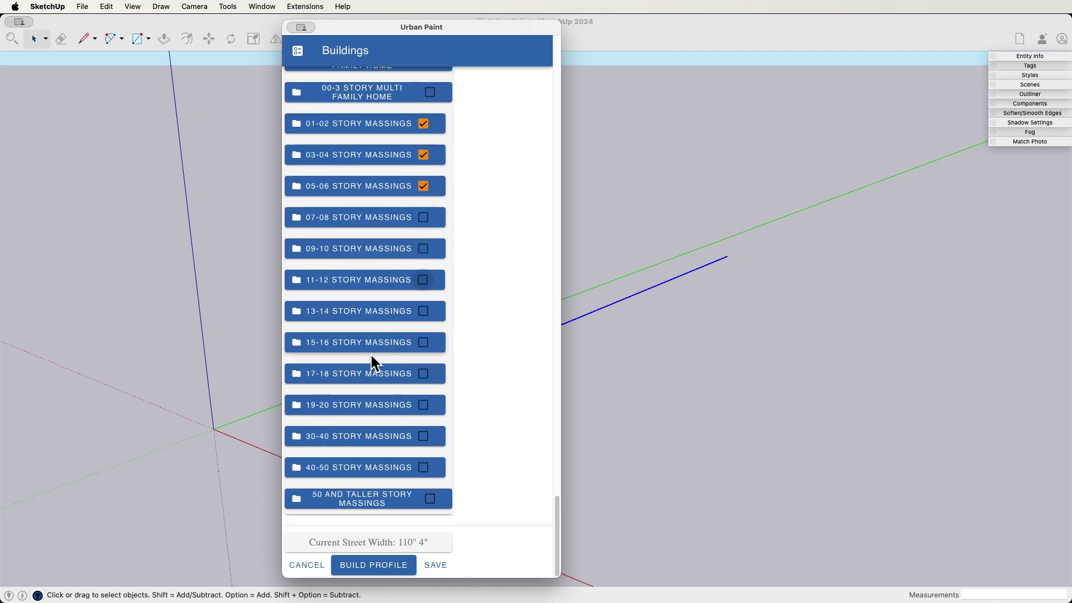
click(378, 571)
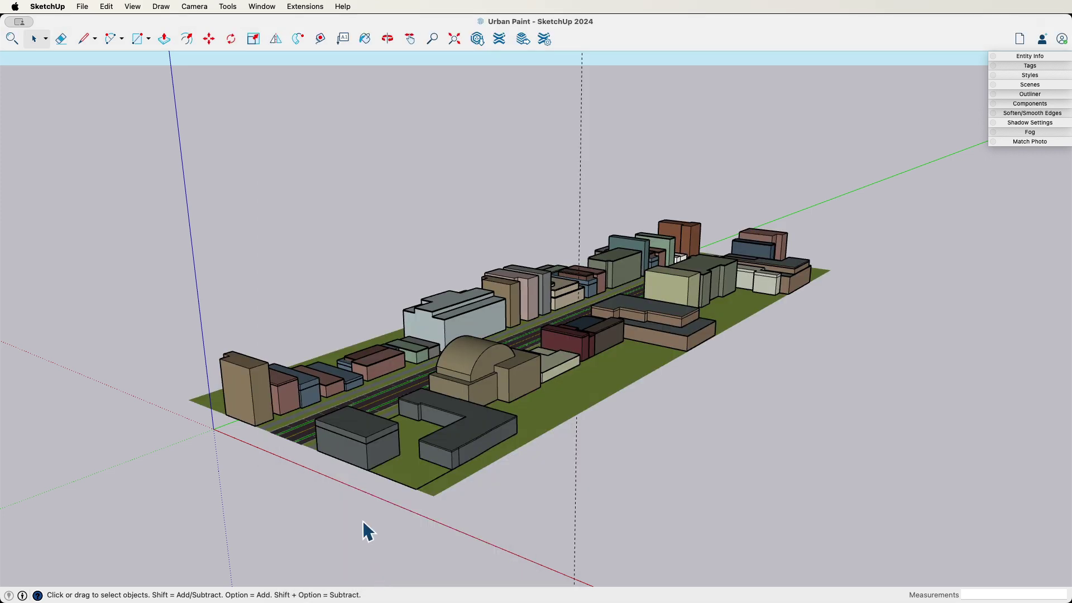
Step: Examine the generated street's travel lanes, bike lanes, parking stalls and walks from close range, looking down its length
middle_drag(368, 531, 595, 546)
scroll(592, 544, up, 3)
scroll(522, 544, up, 3)
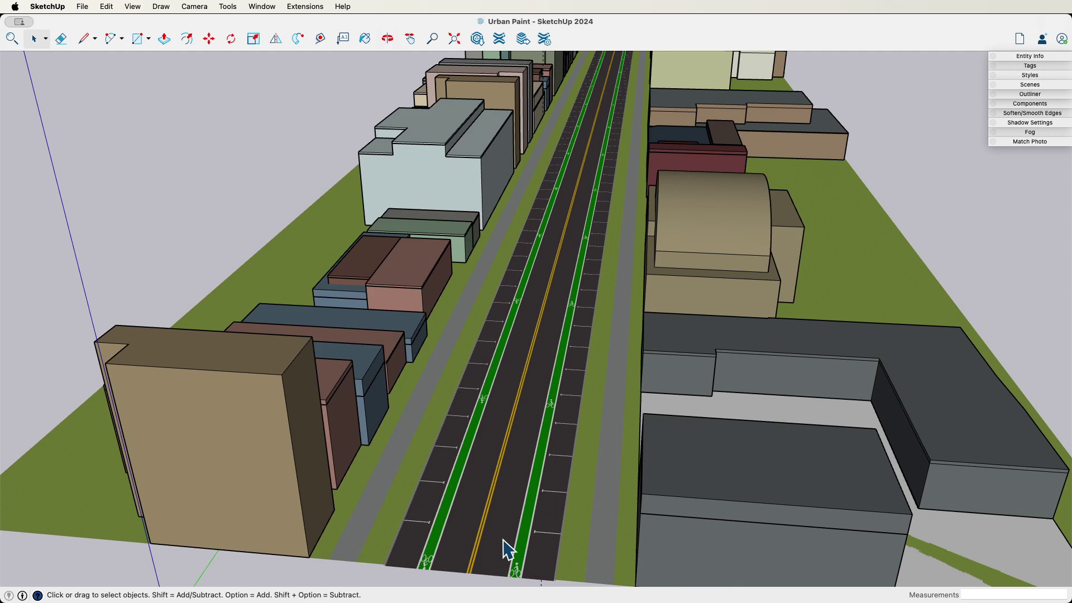
middle_drag(507, 551, 567, 388)
scroll(522, 500, up, 3)
scroll(514, 505, up, 3)
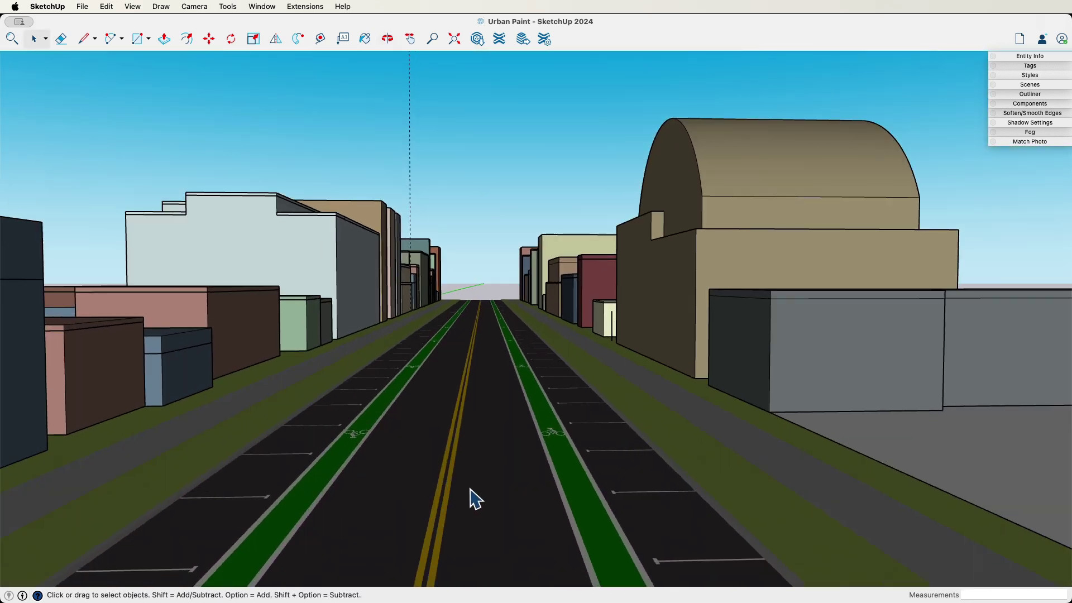
scroll(475, 321, up, 3)
middle_drag(450, 411, 433, 504)
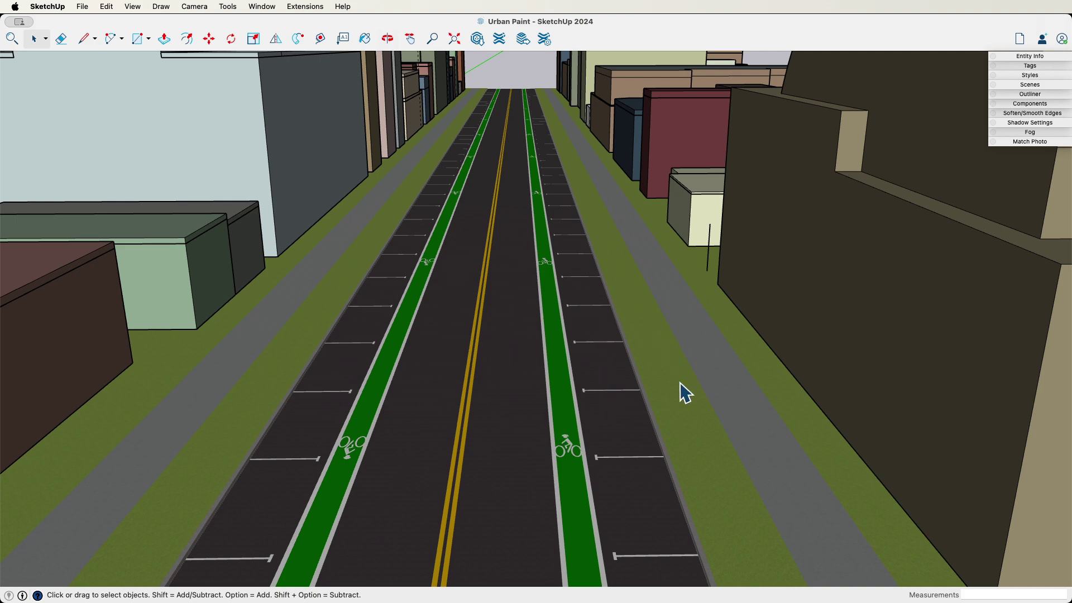
Step: Examine the building massings along both sides of the whole street from several elevated angles
scroll(681, 389, down, 10)
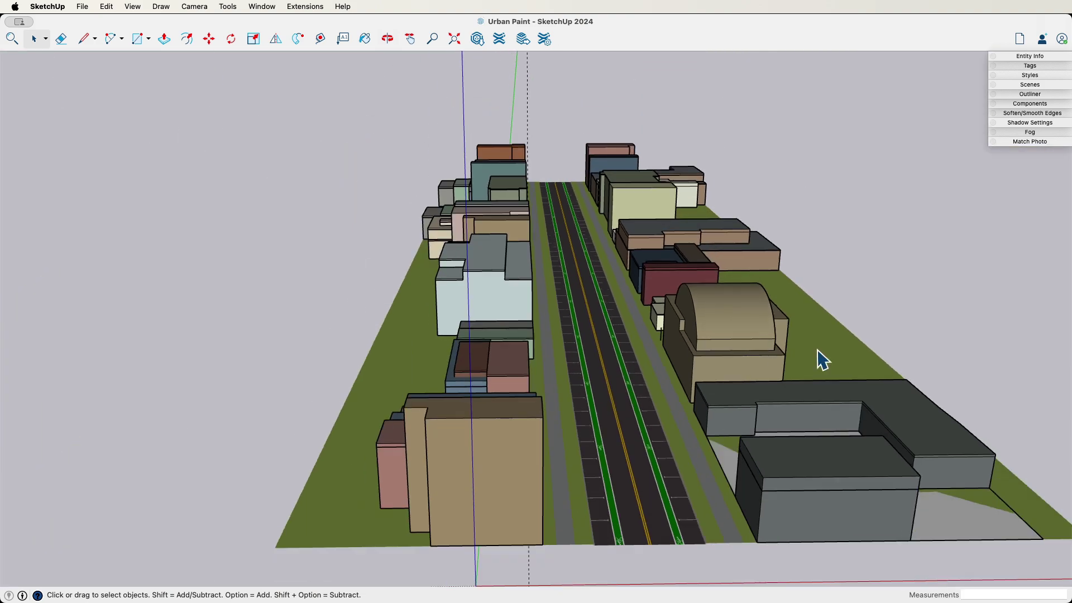
middle_drag(822, 360, 287, 370)
scroll(287, 371, down, 2)
scroll(591, 495, up, 5)
middle_drag(692, 486, 426, 354)
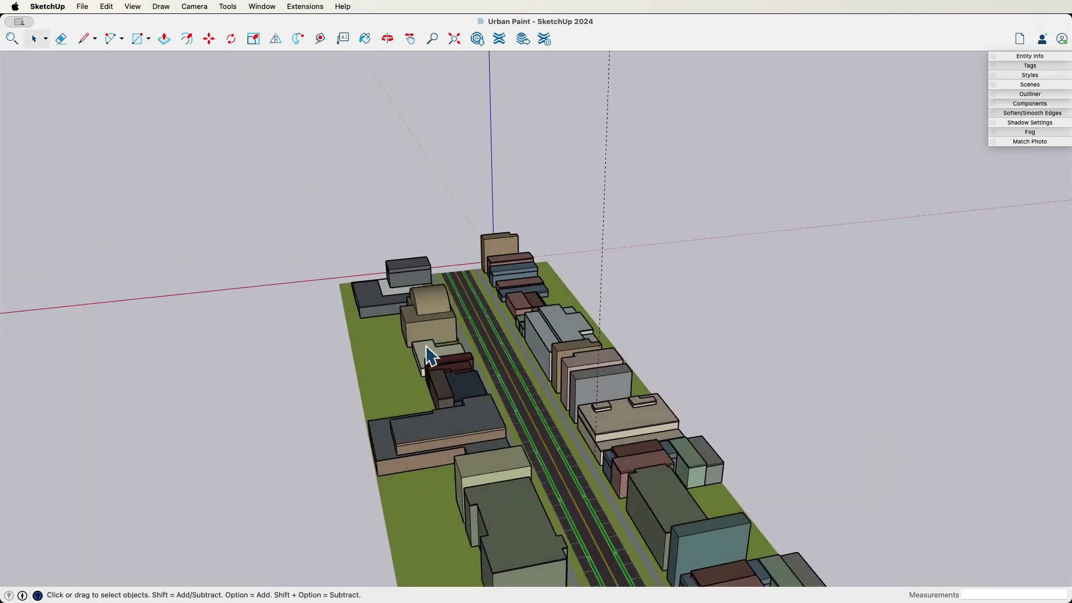
scroll(689, 388, down, 4)
scroll(689, 387, up, 5)
middle_drag(837, 362, 454, 400)
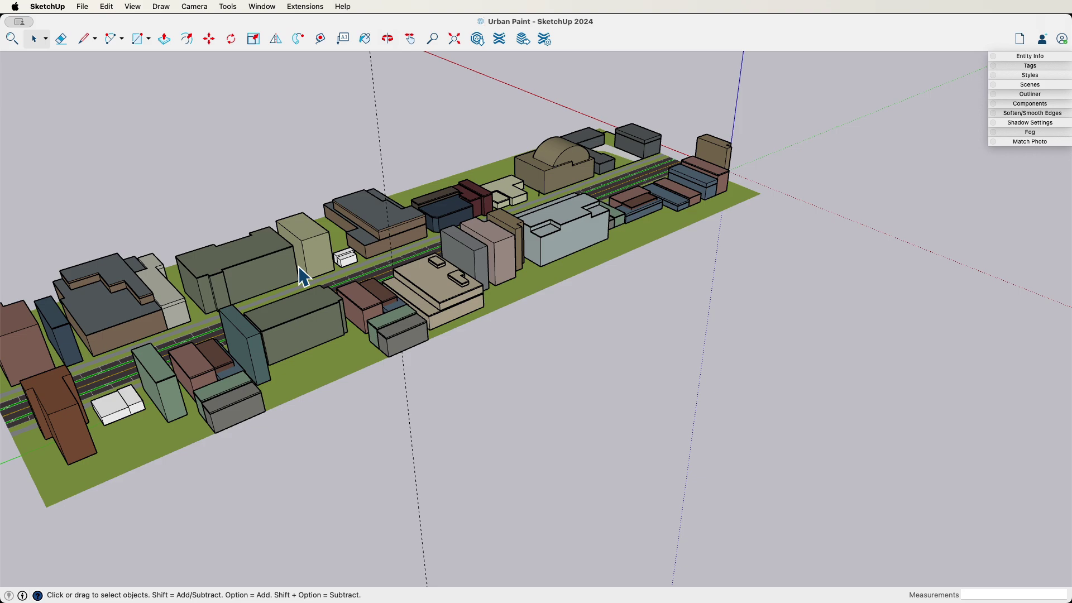
scroll(299, 265, up, 3)
middle_drag(301, 275, 770, 318)
scroll(597, 383, down, 4)
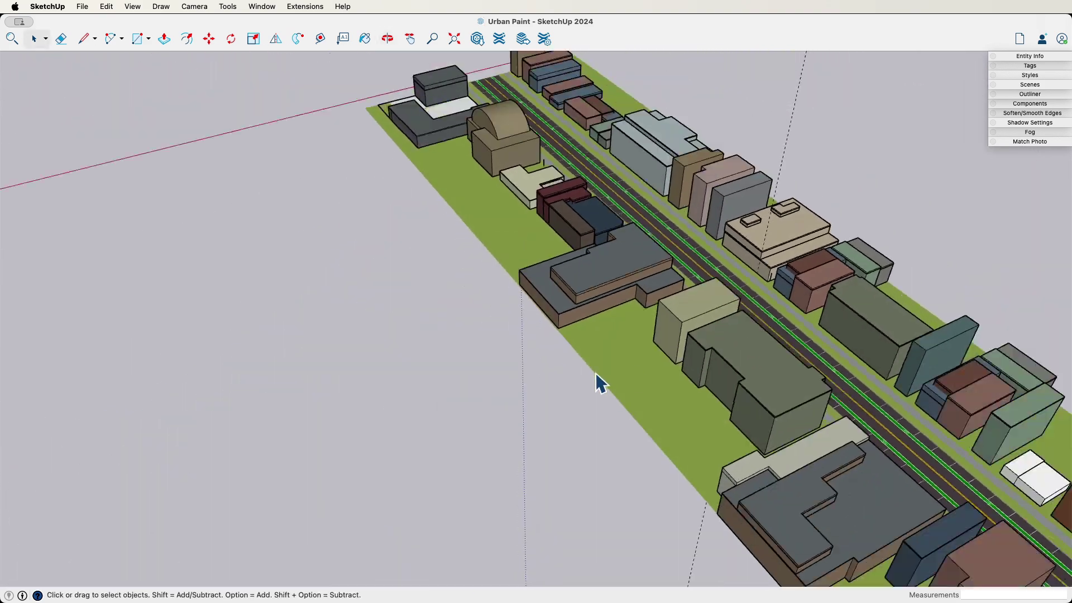
middle_drag(597, 383, 857, 323)
scroll(713, 431, up, 3)
Step: Draw a straight line along the red axis that crosses the middle of the street and extends well beyond both sides
mouse_move(713, 430)
middle_down()
mouse_move(567, 364)
mouse_move(813, 323)
mouse_move(480, 278)
middle_up()
scroll(813, 323, down, 4)
key(e)
key(l)
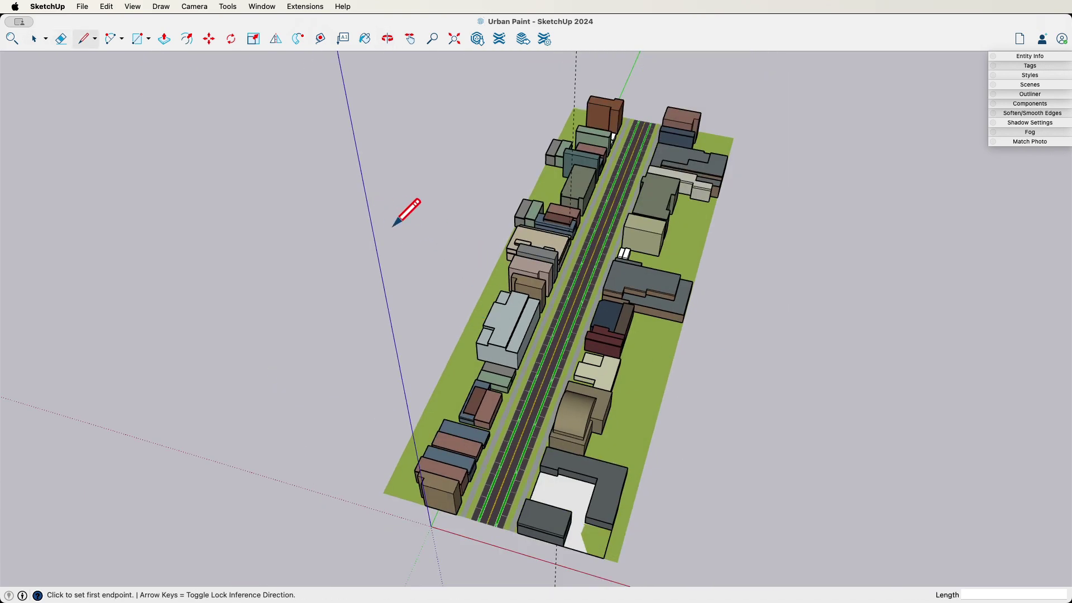
click(348, 221)
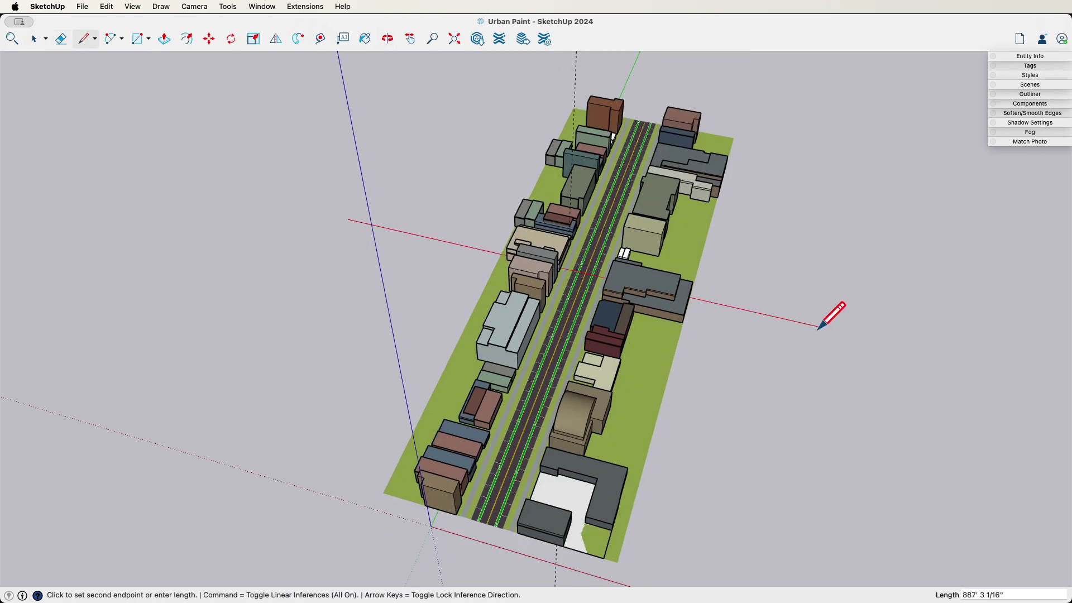
click(861, 335)
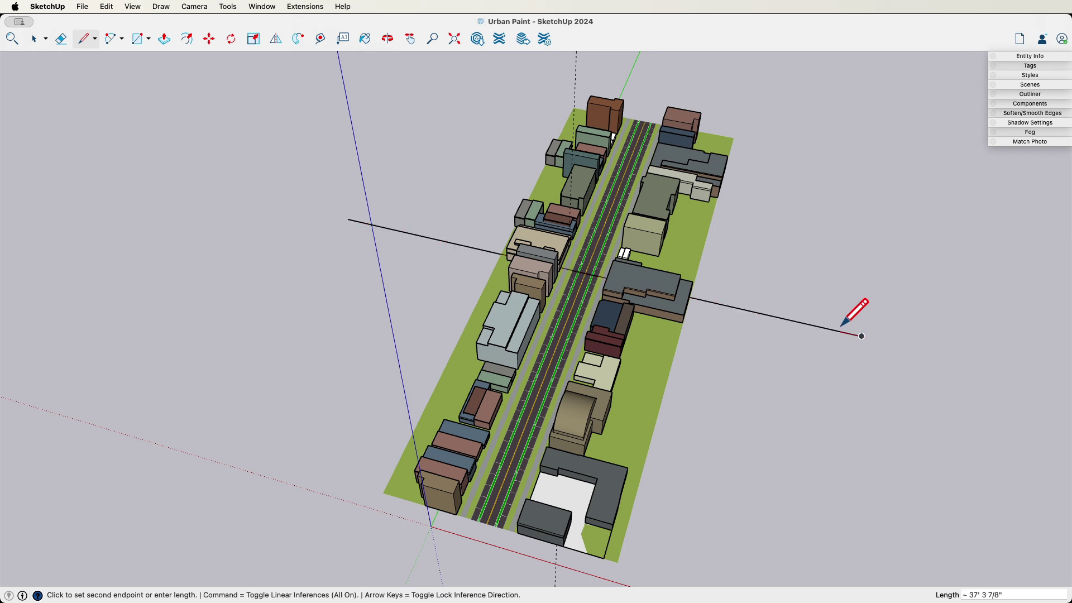
Step: Select the new crossing line and start building an Urban Paint street profile on it, keeping the dialog clear of the street model
key(space)
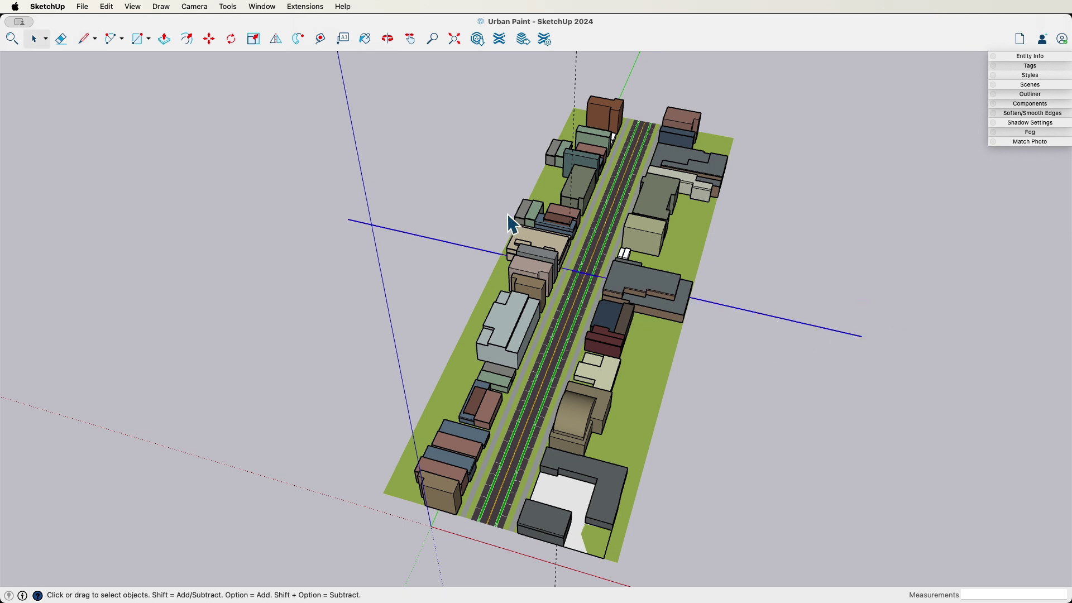
click(296, 7)
mouse_move(344, 232)
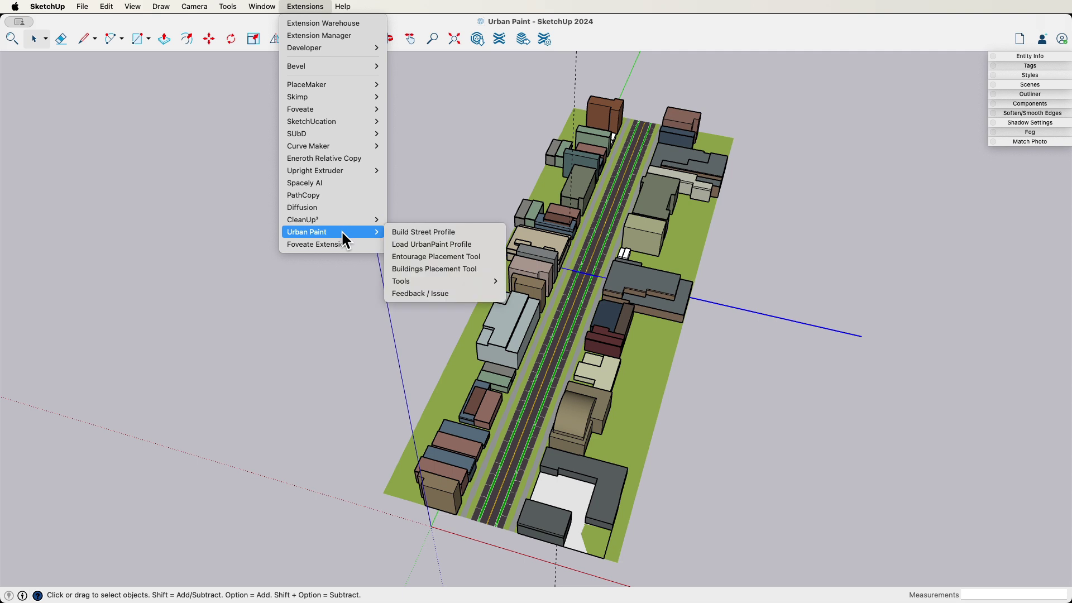
click(416, 231)
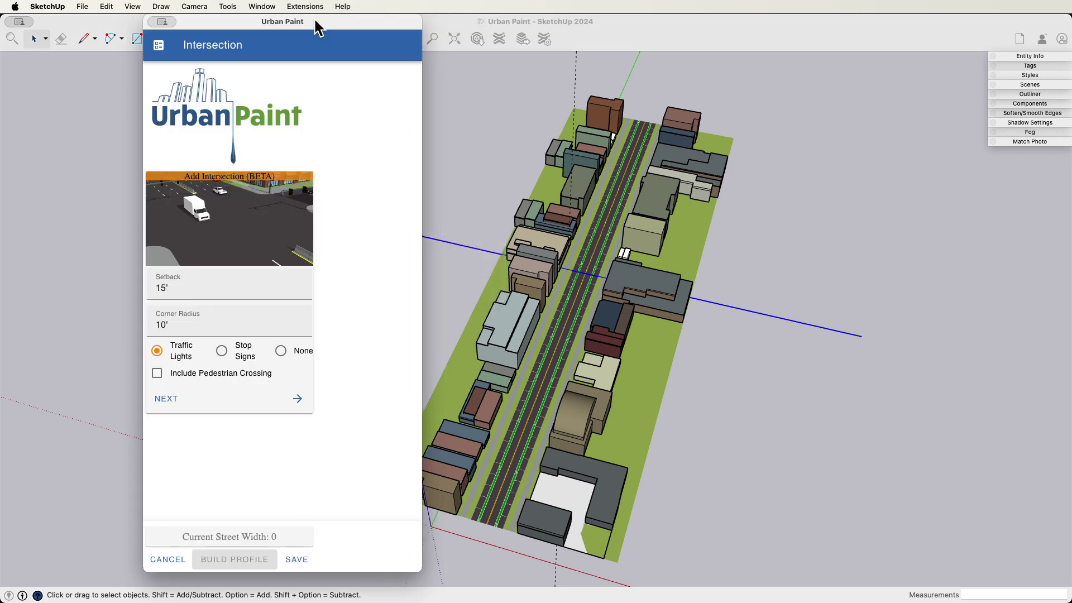
drag(316, 25, 227, 13)
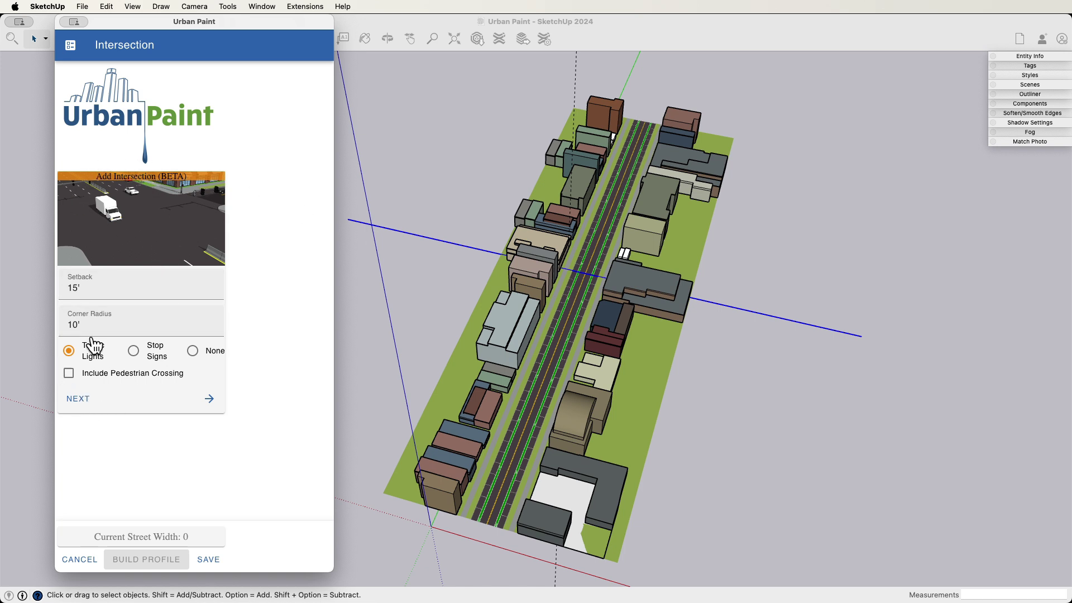
Step: Include pedestrian crossings in the traffic-light intersection with 15' setback and 10' corner radius, and make the street profile symmetrical
click(70, 375)
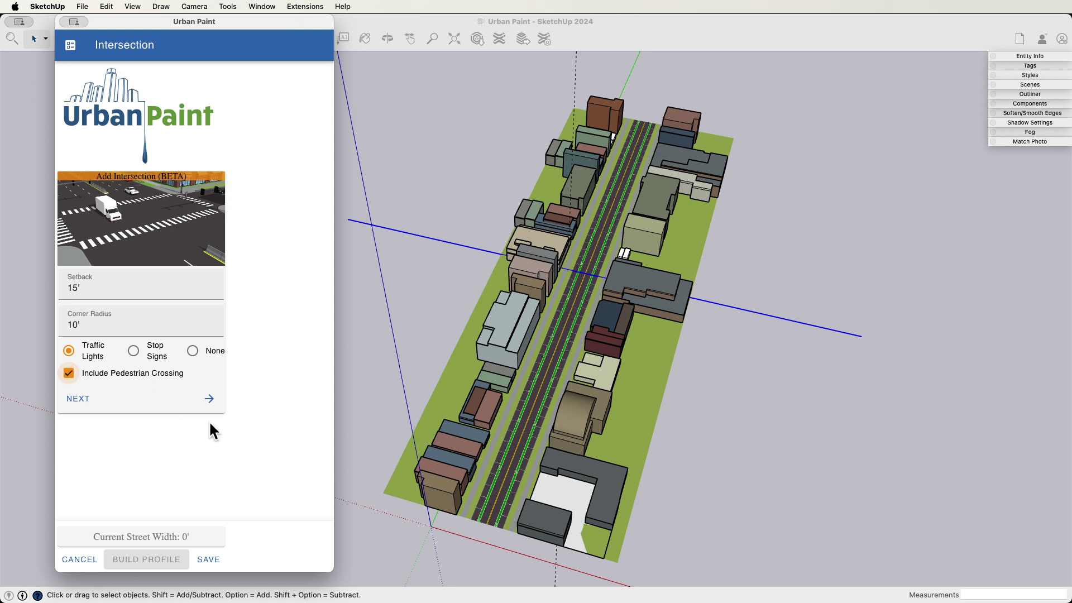
click(208, 398)
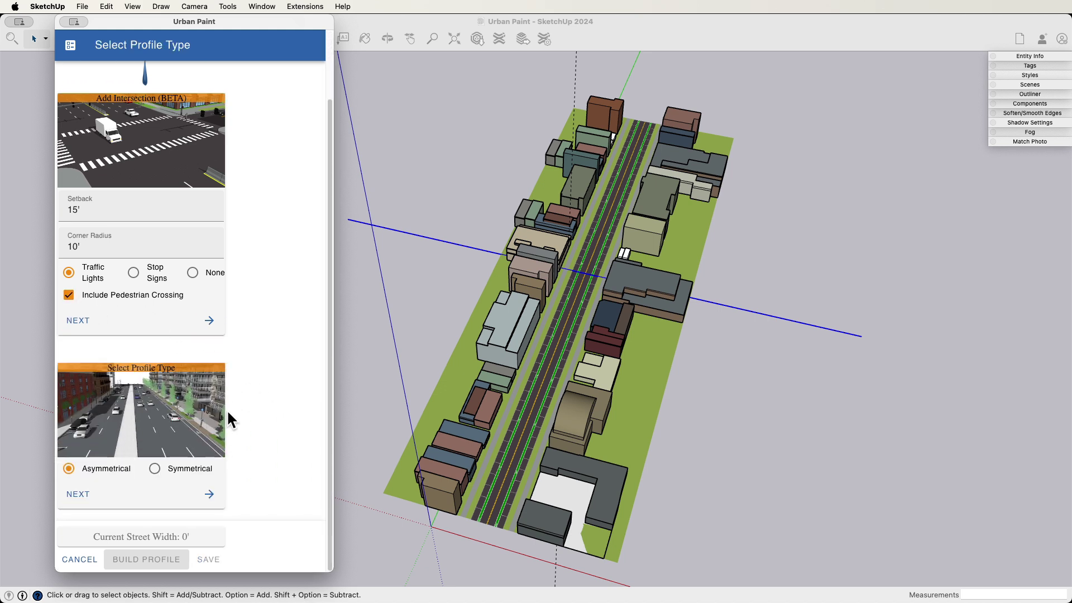
click(156, 469)
click(209, 494)
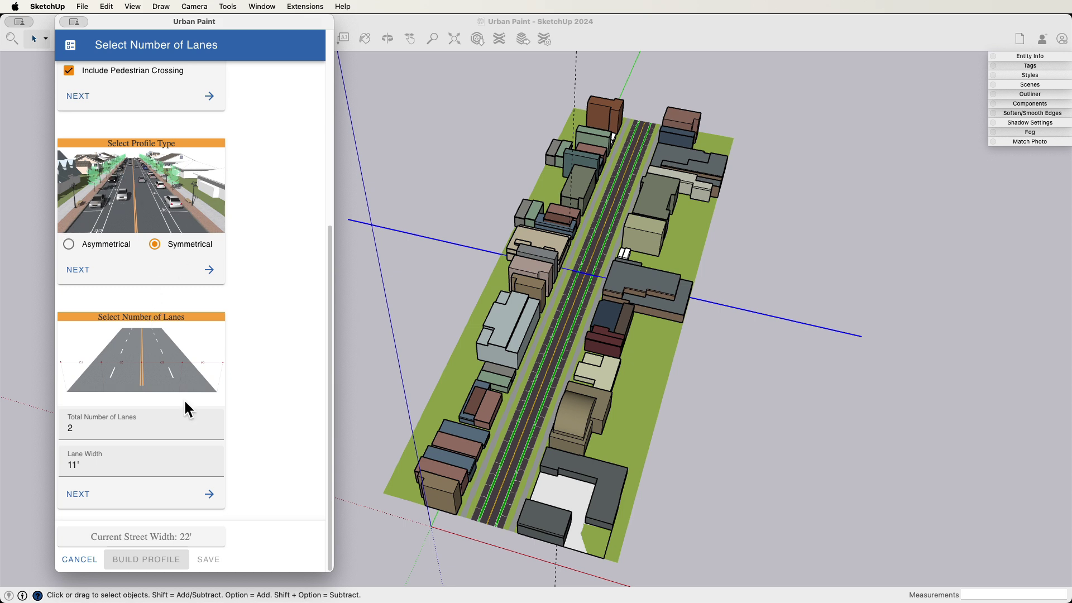
Step: Accept two 11' travel lanes for the crossing street and include solid double center line striping
click(143, 495)
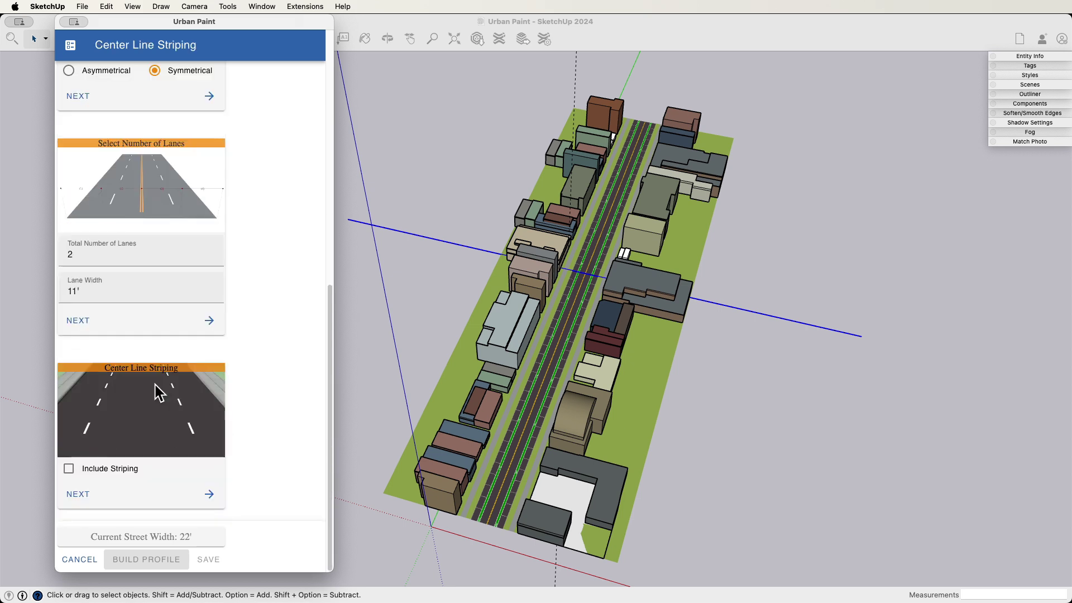
click(94, 469)
click(198, 491)
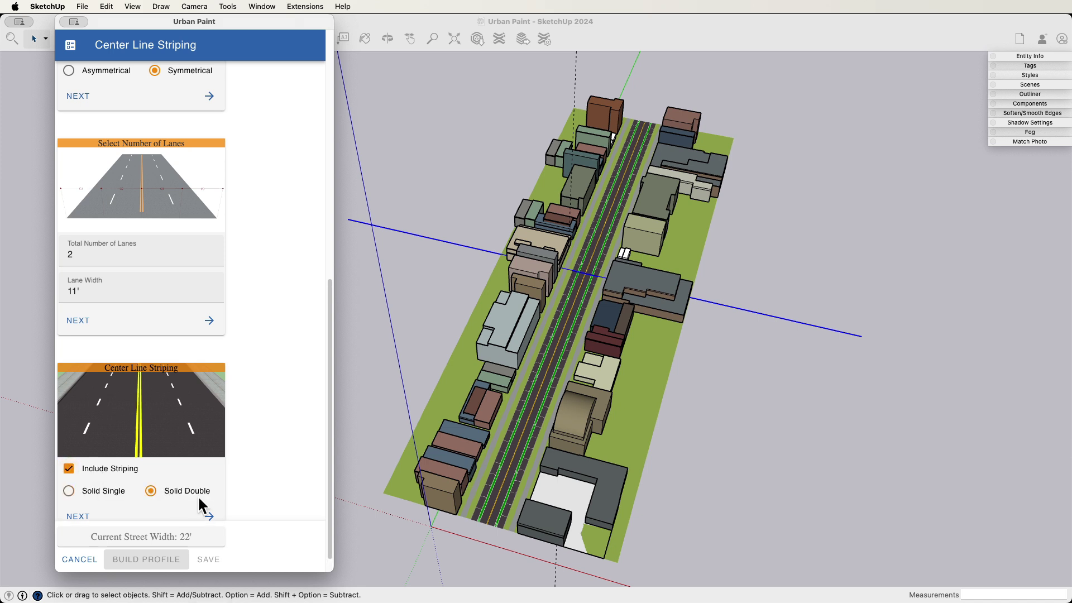
click(207, 495)
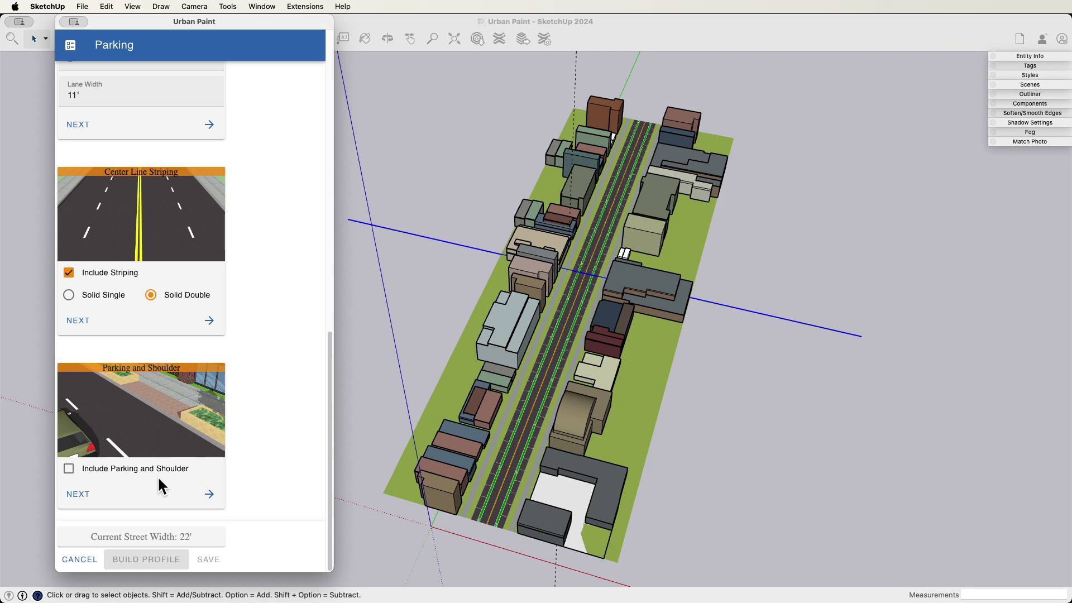
Step: Leave out parking, shoulder, bike lanes and median, and include a standard curb 6" high
click(206, 498)
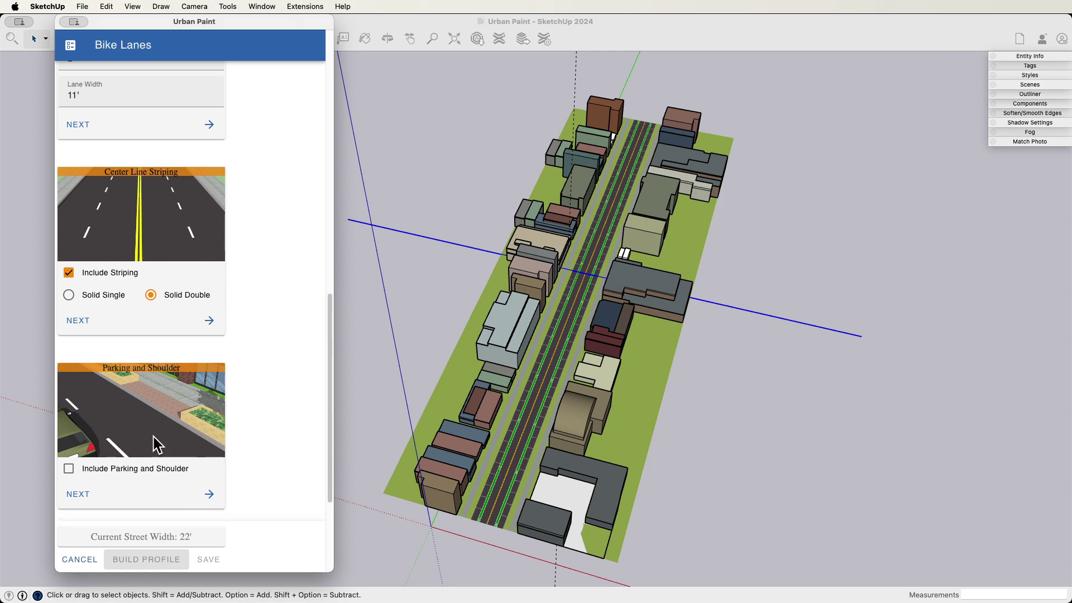
click(209, 496)
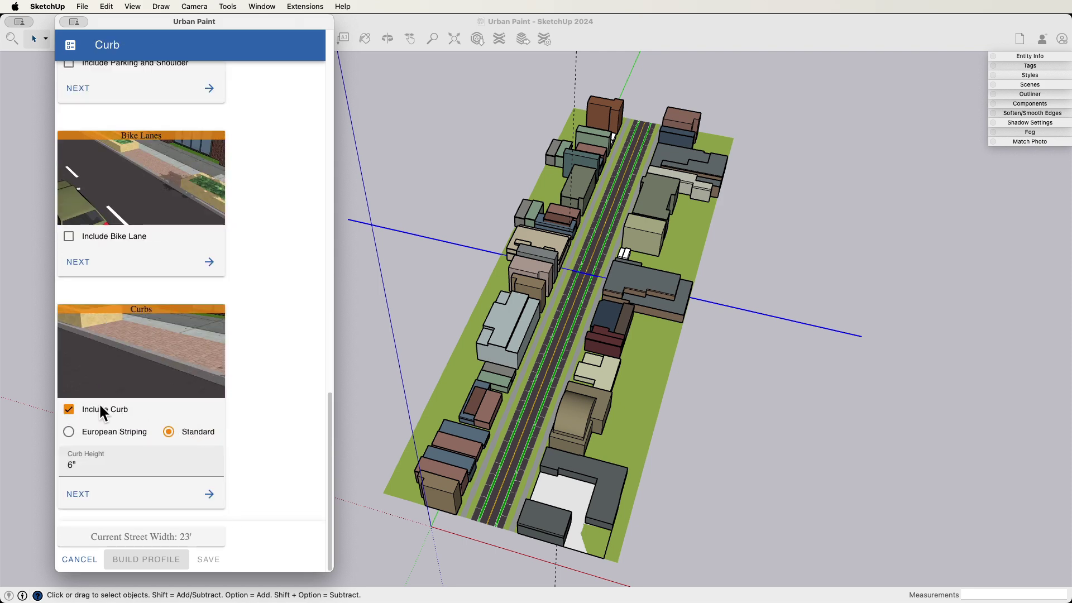
click(209, 495)
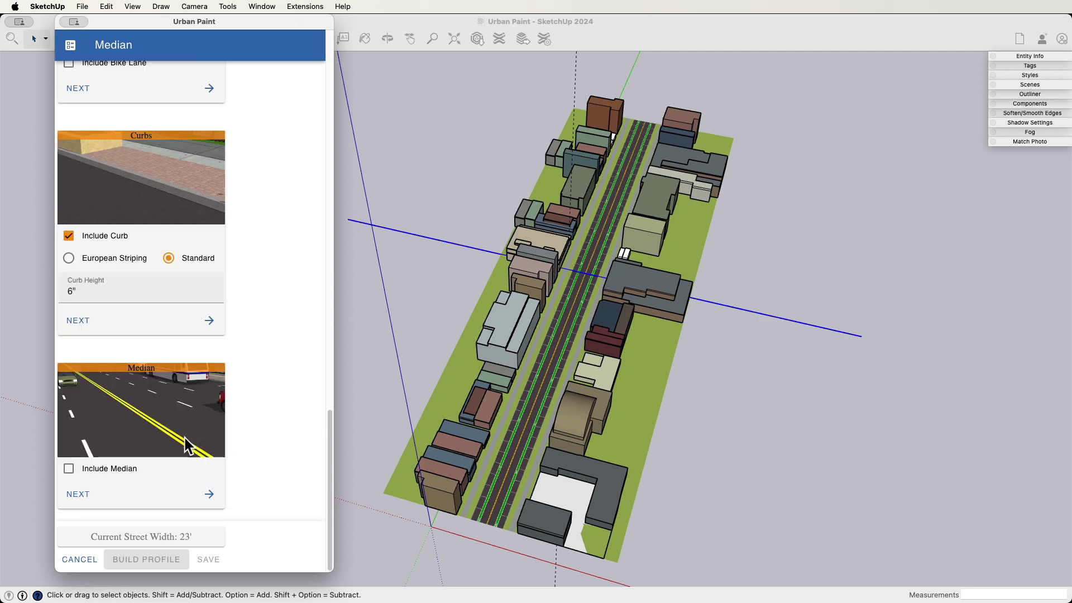
click(210, 496)
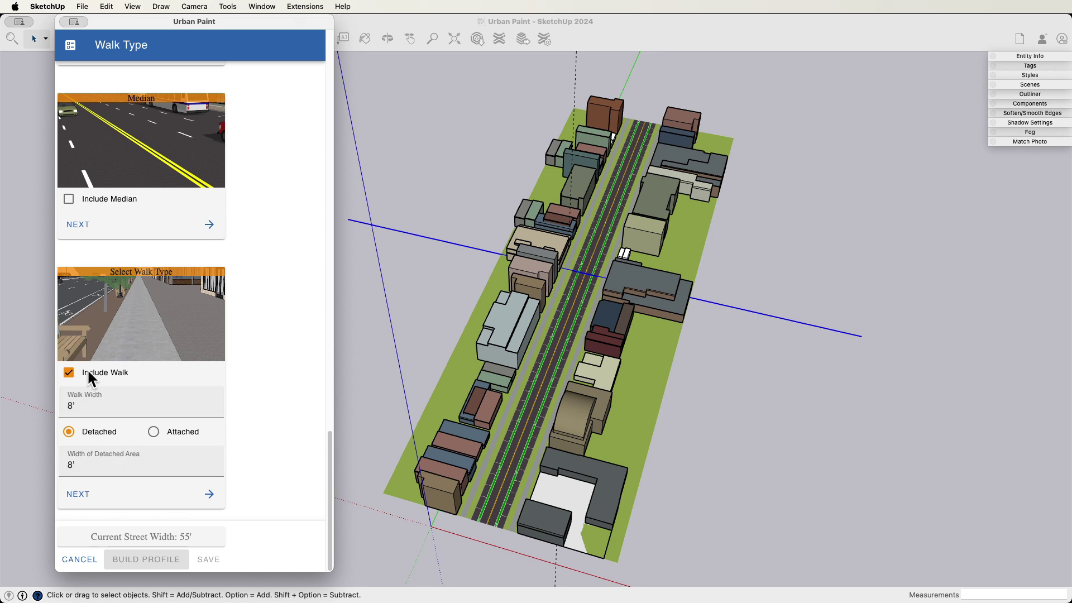
Step: Include 8' detached walks with an 8' tree lawn landscape strip in lawn texture, and leave out all walk entourage
click(69, 372)
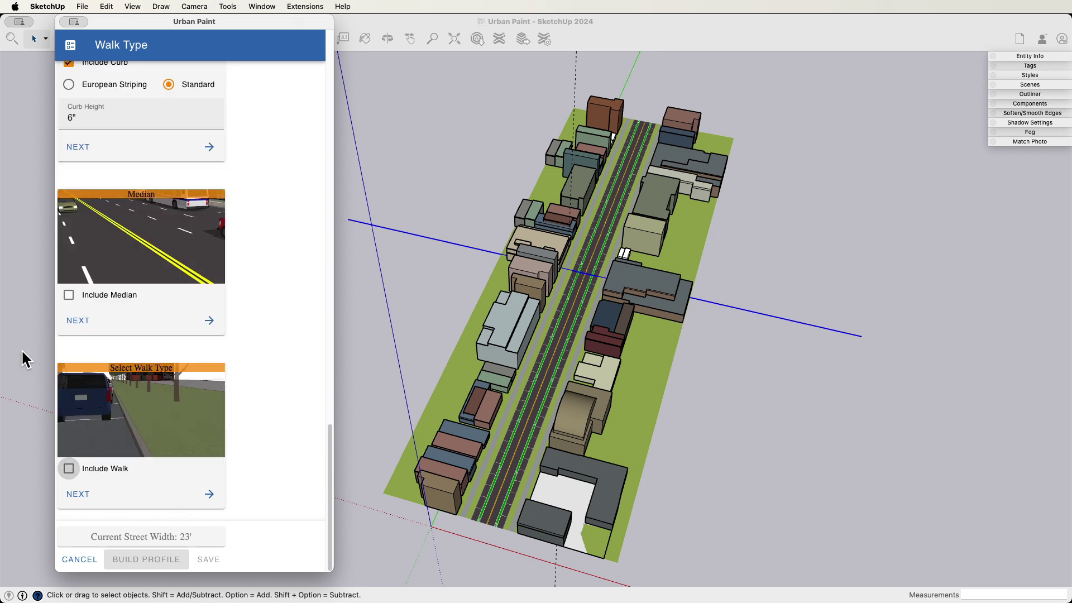
click(69, 470)
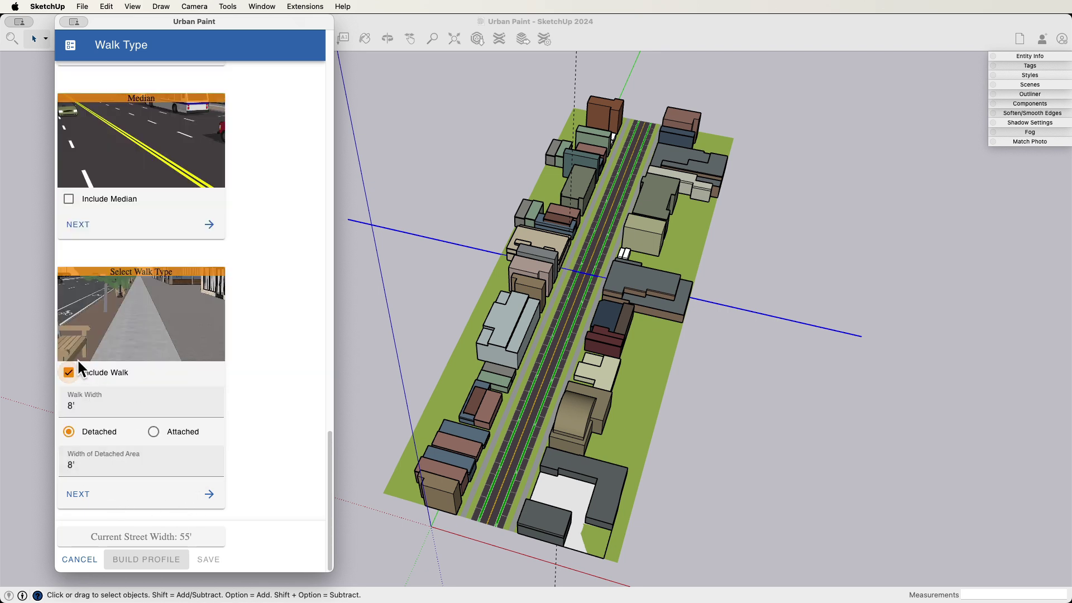
click(202, 495)
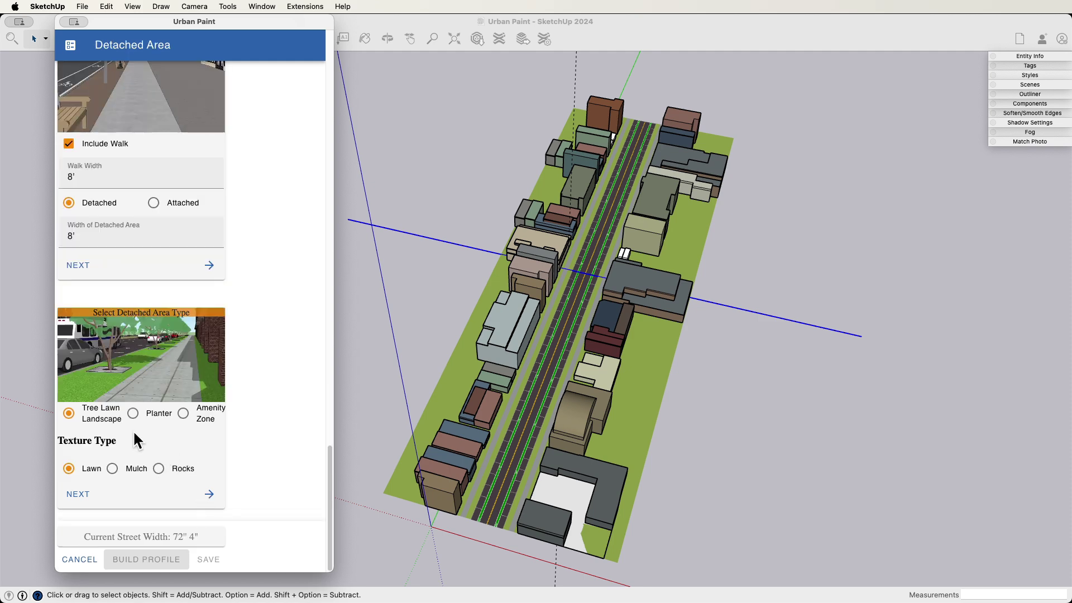
click(207, 495)
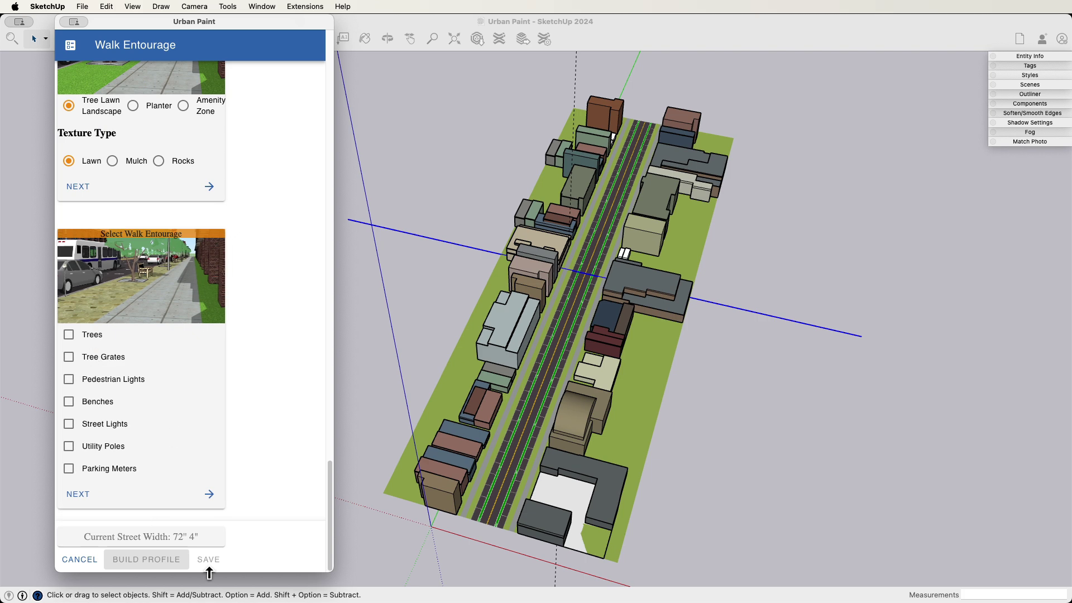
click(208, 495)
Step: Exclude every massing category from 01-02 story to 50 and taller, keeping only the family homes, and build the crossing street profile
scroll(167, 363, down, 3)
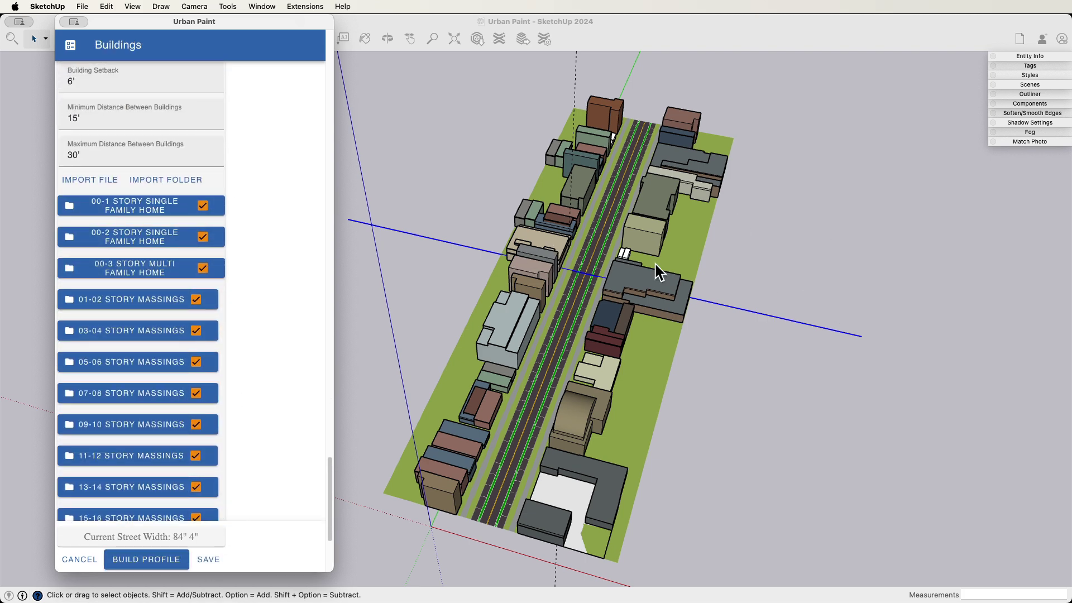
click(196, 301)
click(195, 330)
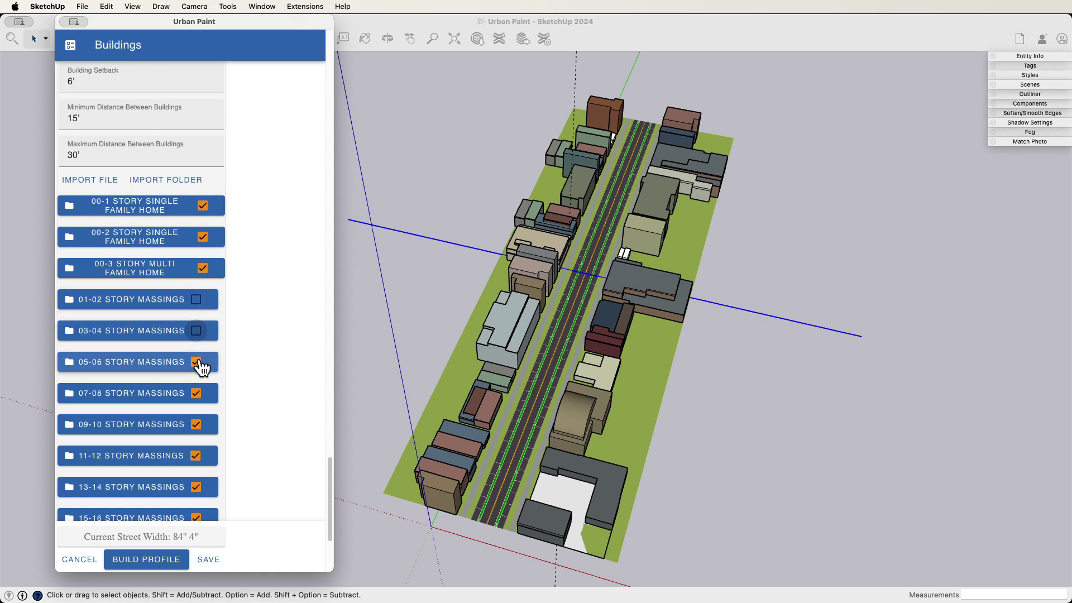
click(196, 362)
click(196, 393)
click(196, 425)
click(195, 455)
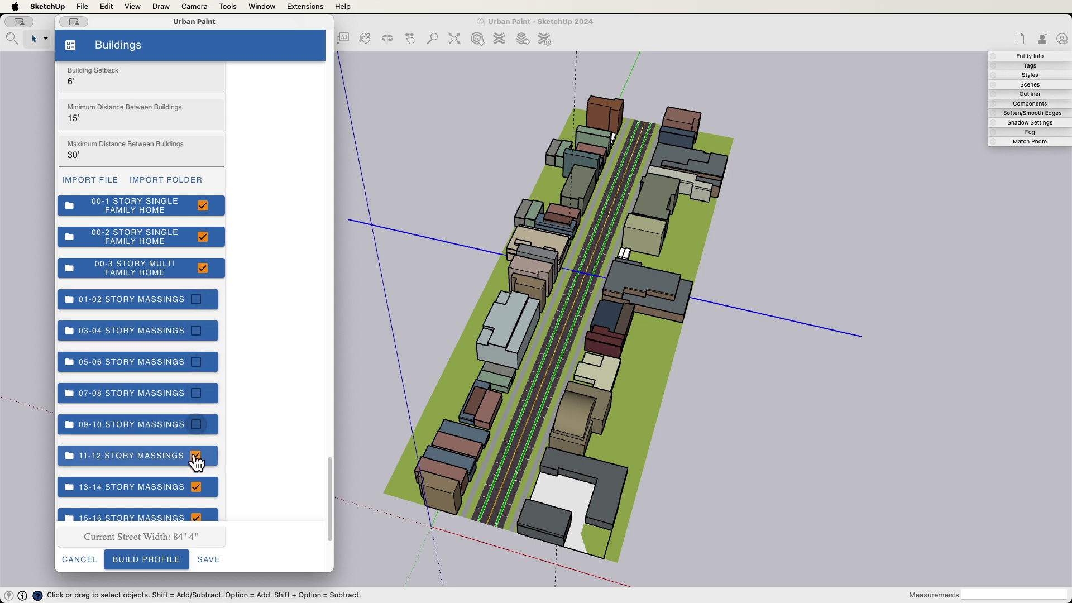
click(195, 488)
scroll(196, 446, down, 5)
click(195, 337)
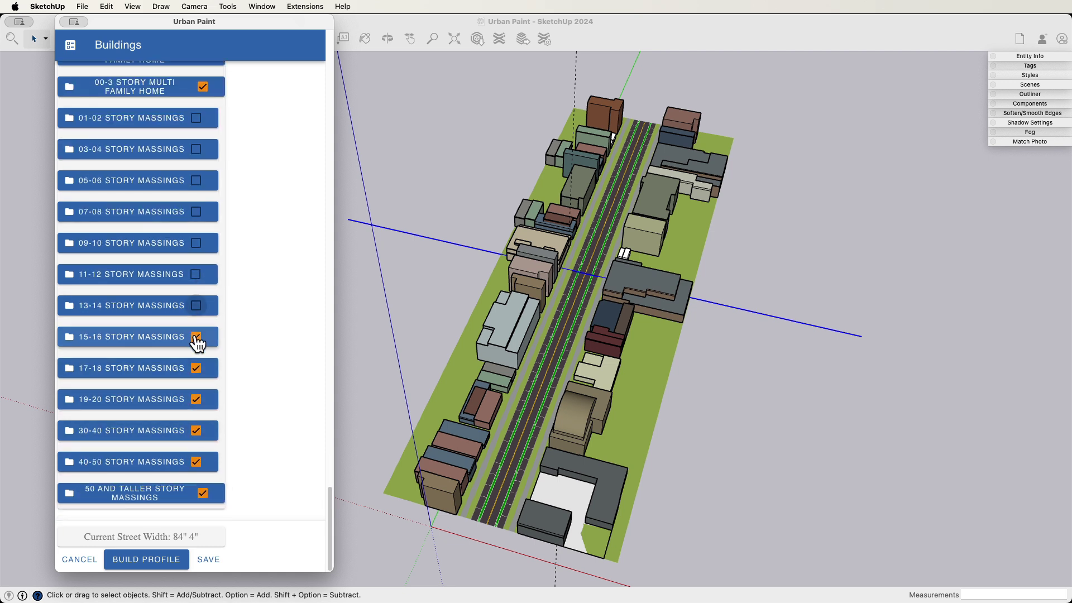
click(196, 367)
click(196, 399)
click(195, 430)
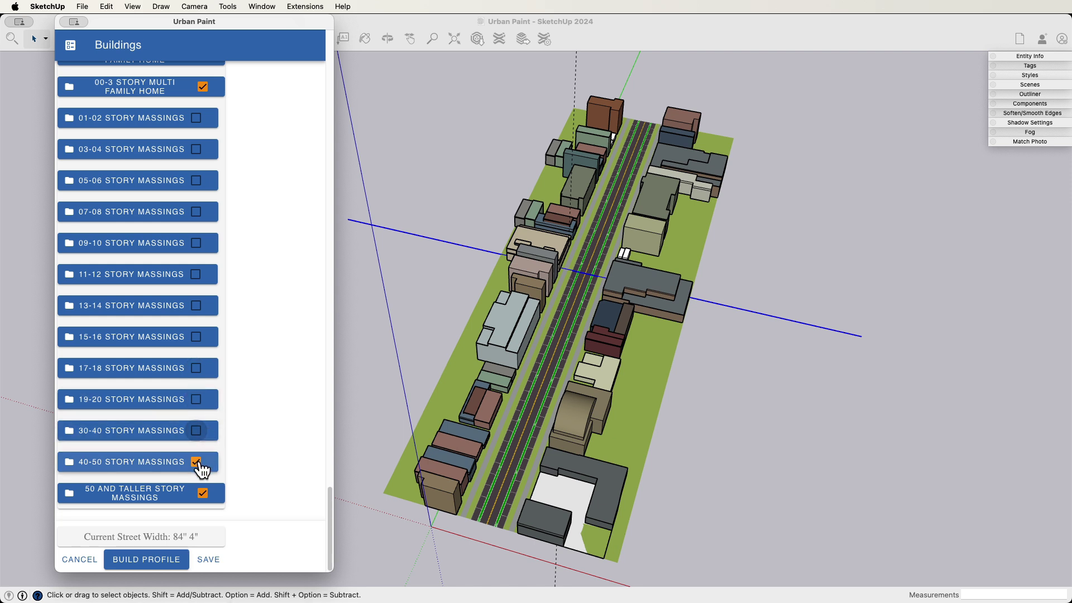
click(196, 462)
click(203, 493)
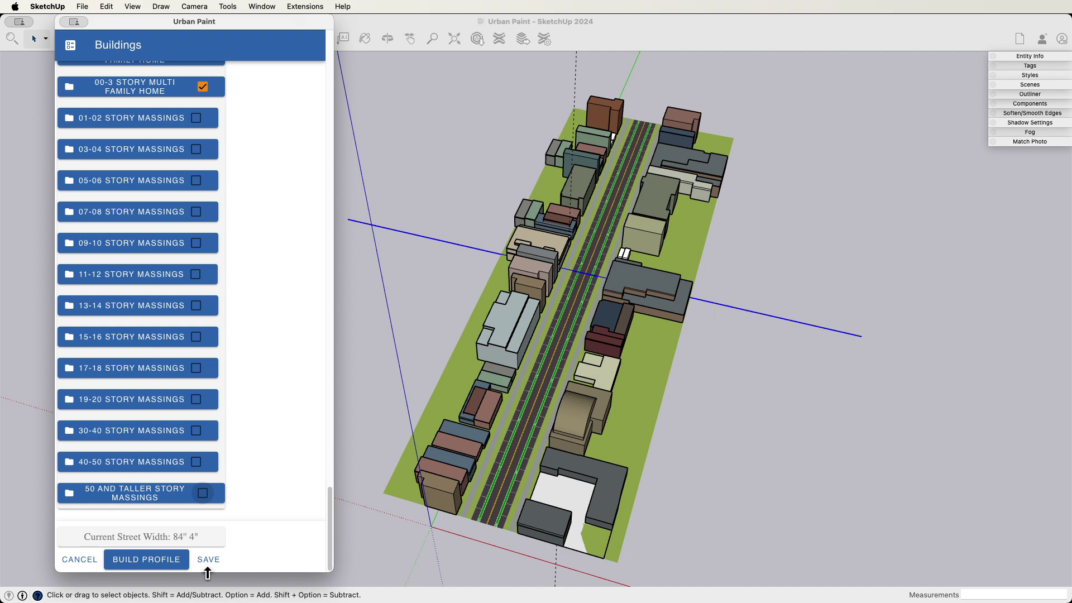
click(153, 567)
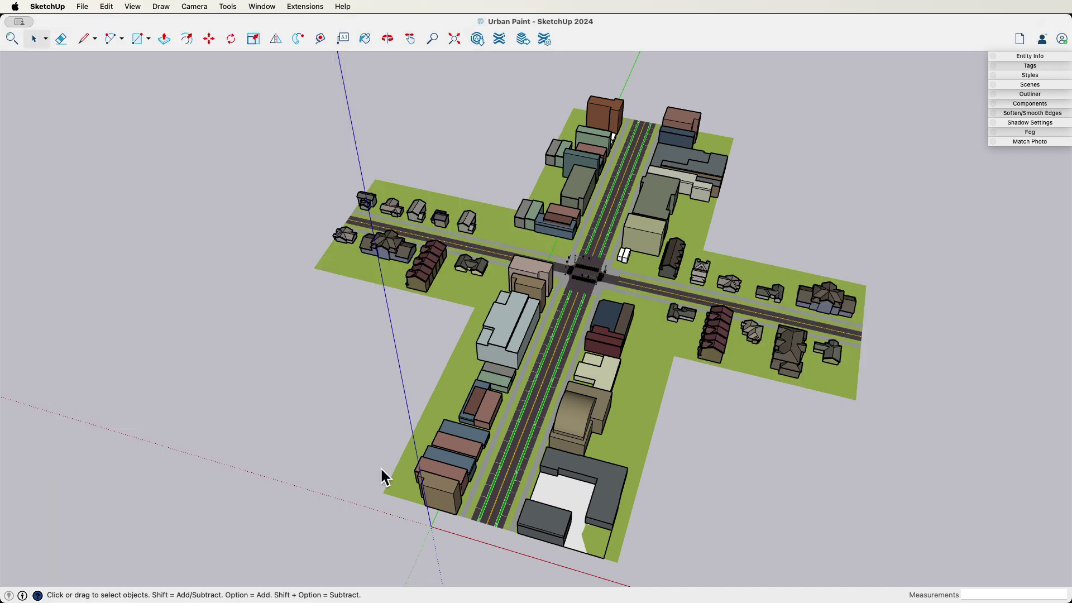
Step: Examine the new intersection's traffic lights and crosswalks up close, and the homes along the crossing street from several angles
middle_drag(438, 335, 651, 297)
scroll(603, 268, up, 5)
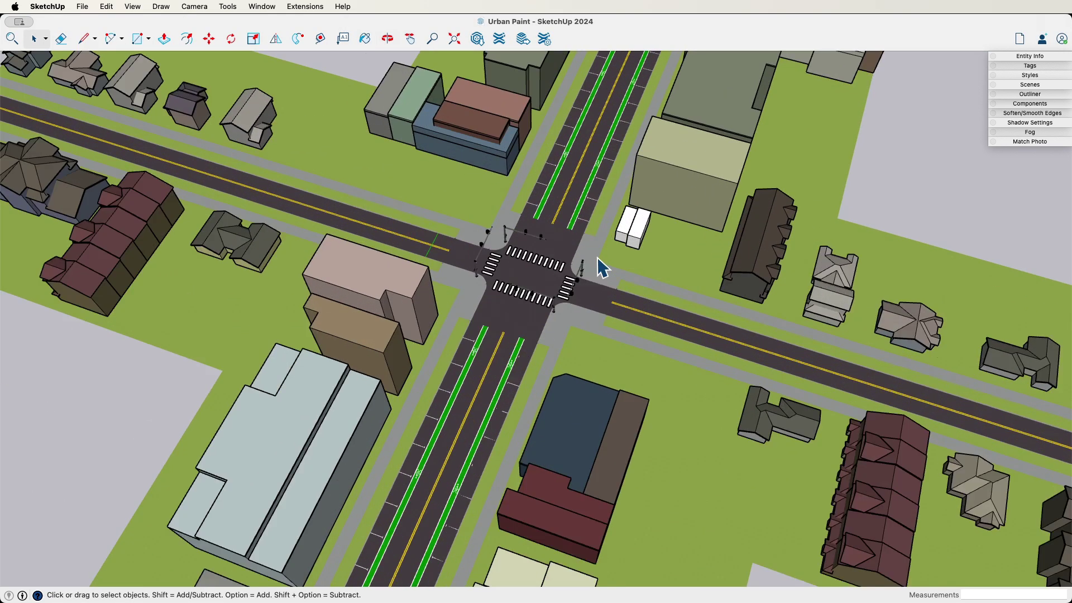
middle_drag(603, 268, 550, 306)
scroll(574, 283, up, 5)
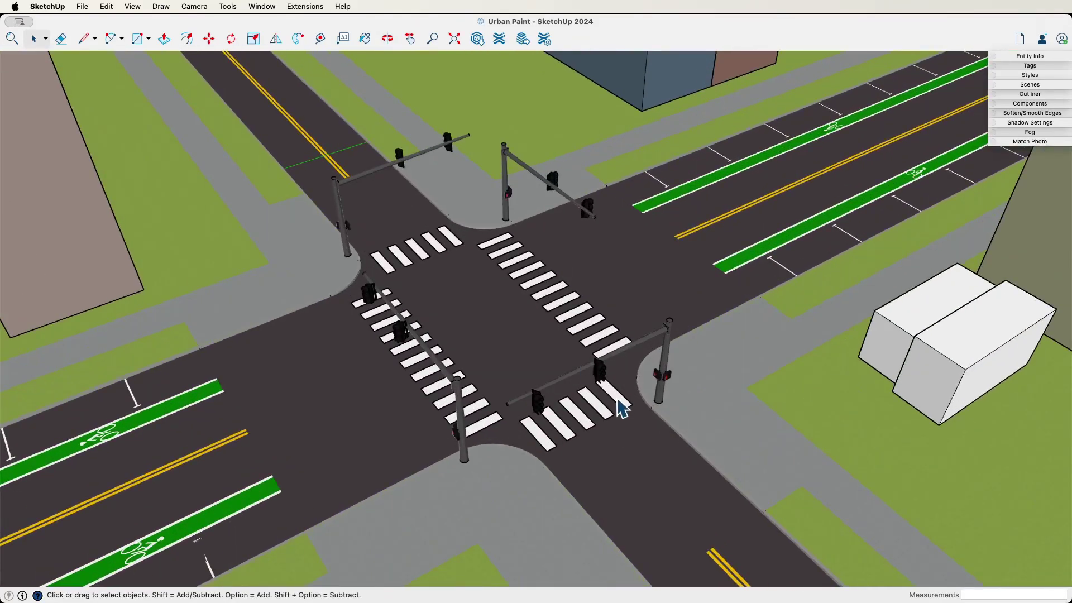
middle_drag(618, 407, 701, 378)
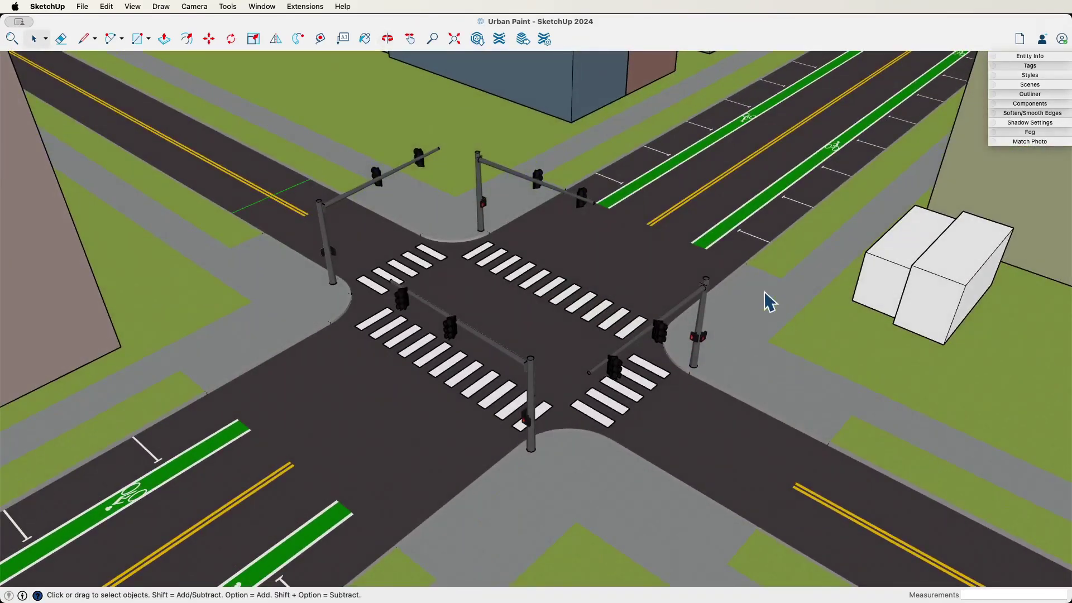
scroll(642, 369, down, 10)
middle_drag(581, 311, 969, 306)
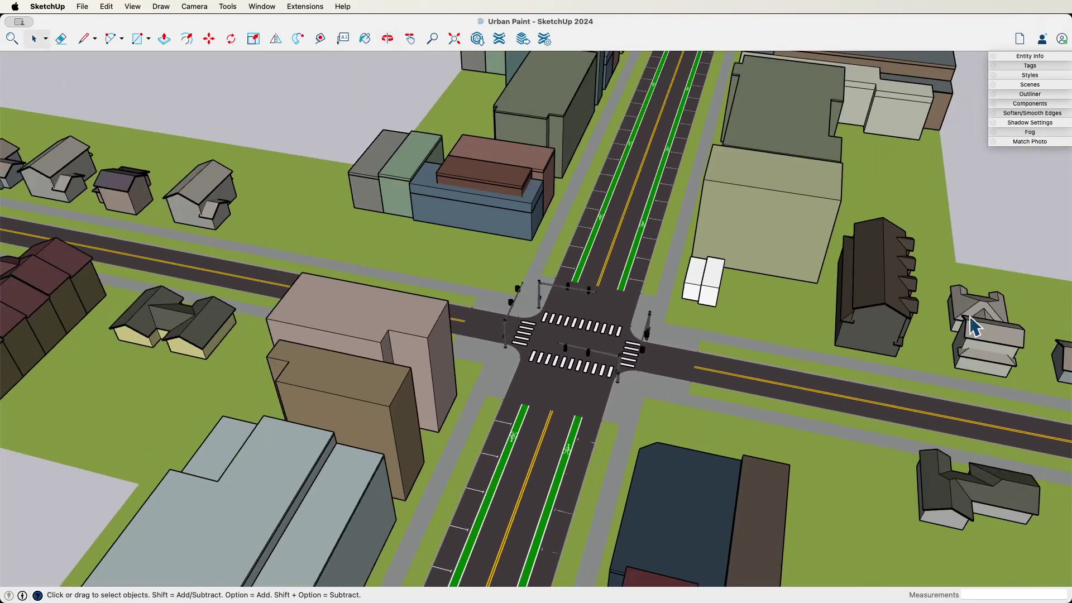
middle_drag(677, 346, 441, 237)
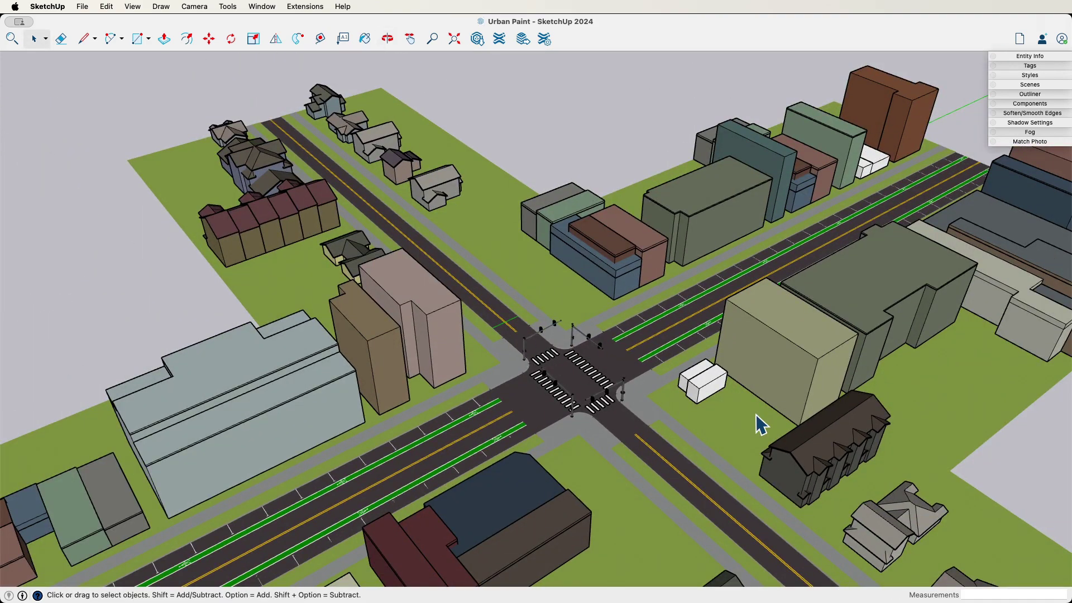
middle_drag(641, 407, 575, 300)
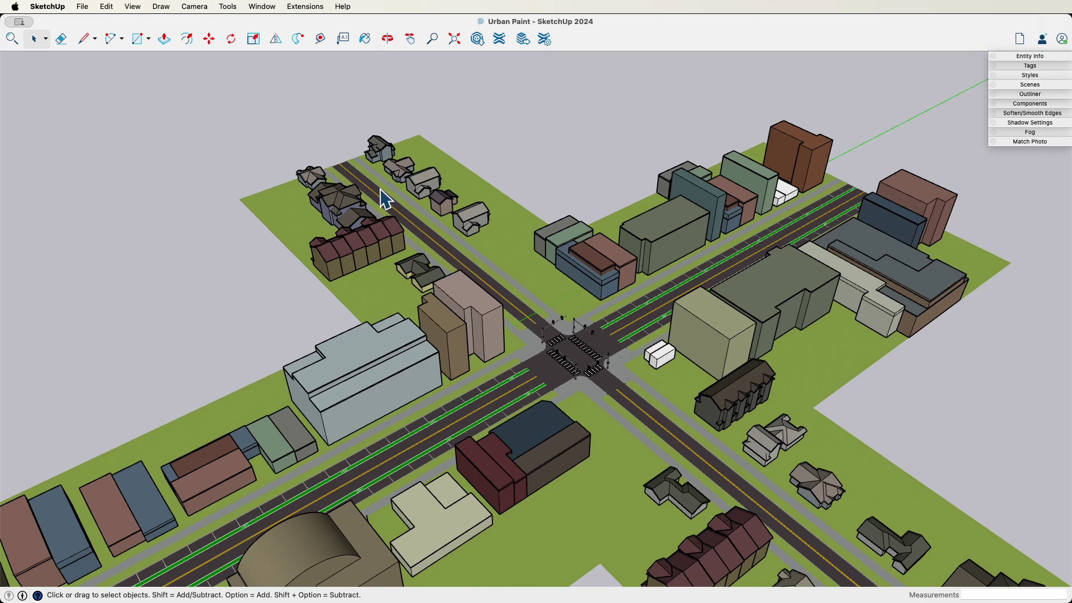
Step: Check how the model is grouped by selecting the crossing street's homes, the intersection and the main street's buildings in turn
click(365, 257)
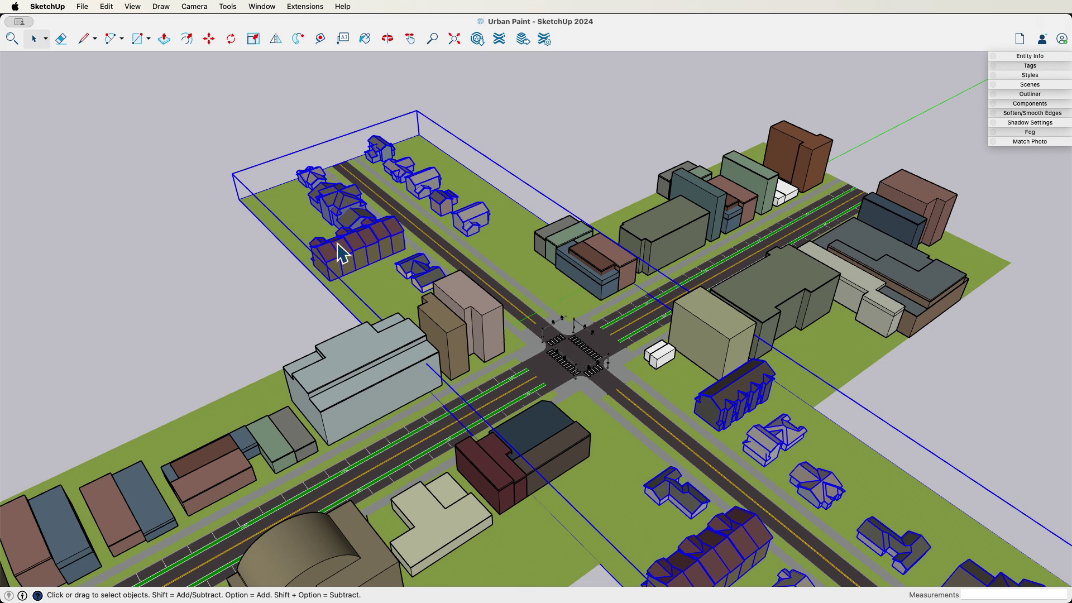
click(603, 372)
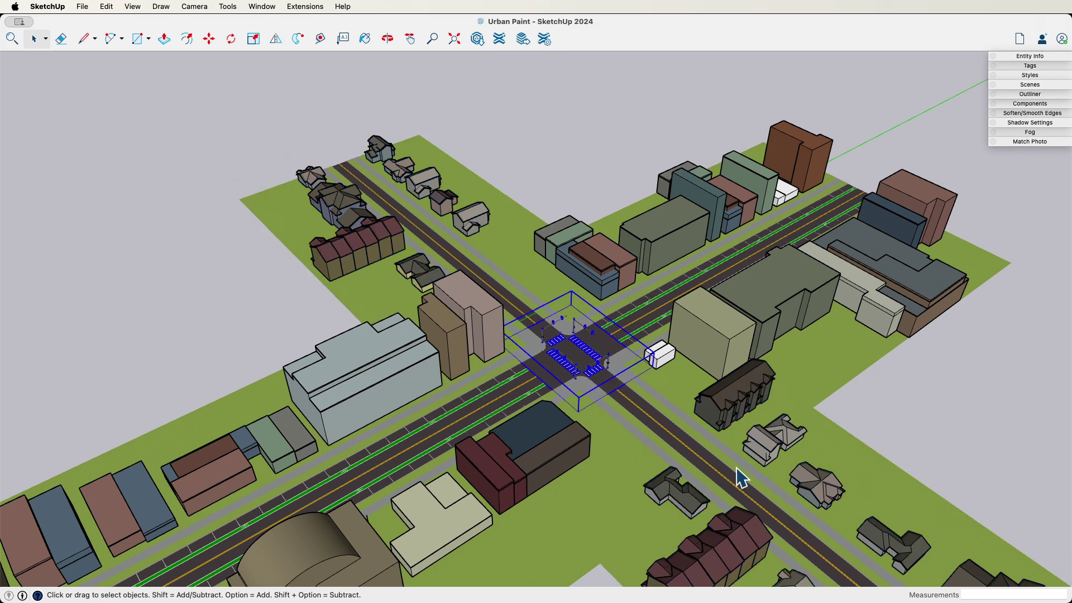
click(599, 142)
scroll(588, 389, up, 10)
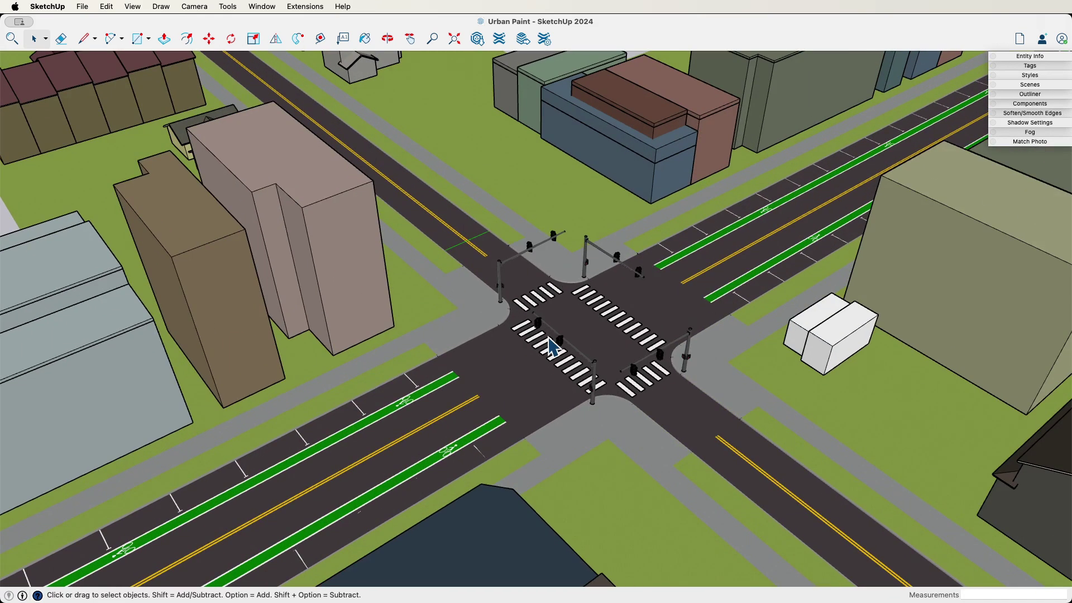
click(552, 346)
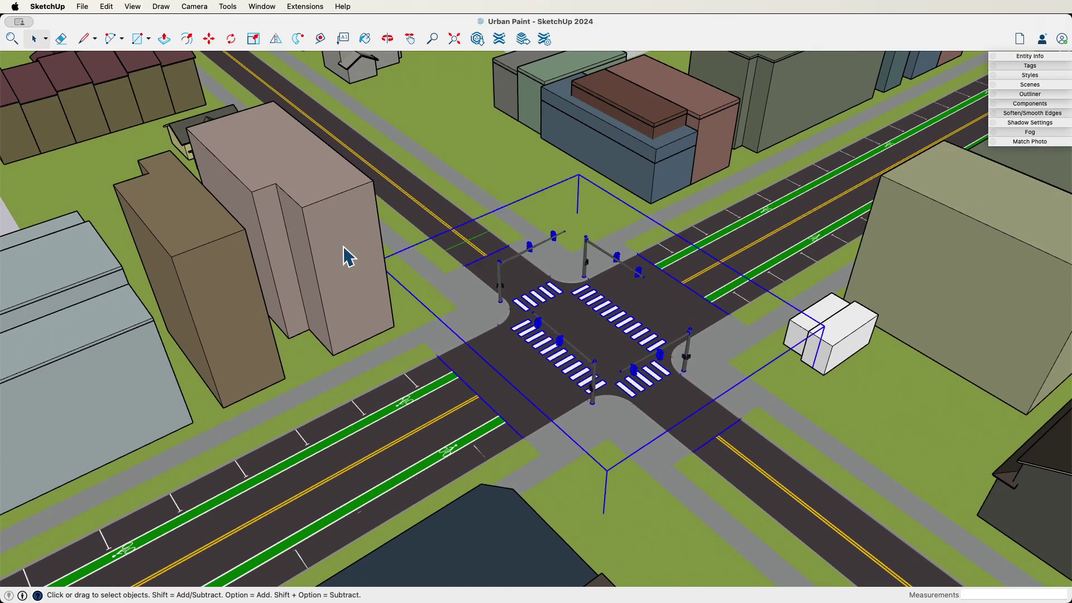
click(349, 256)
click(477, 304)
click(525, 388)
click(438, 445)
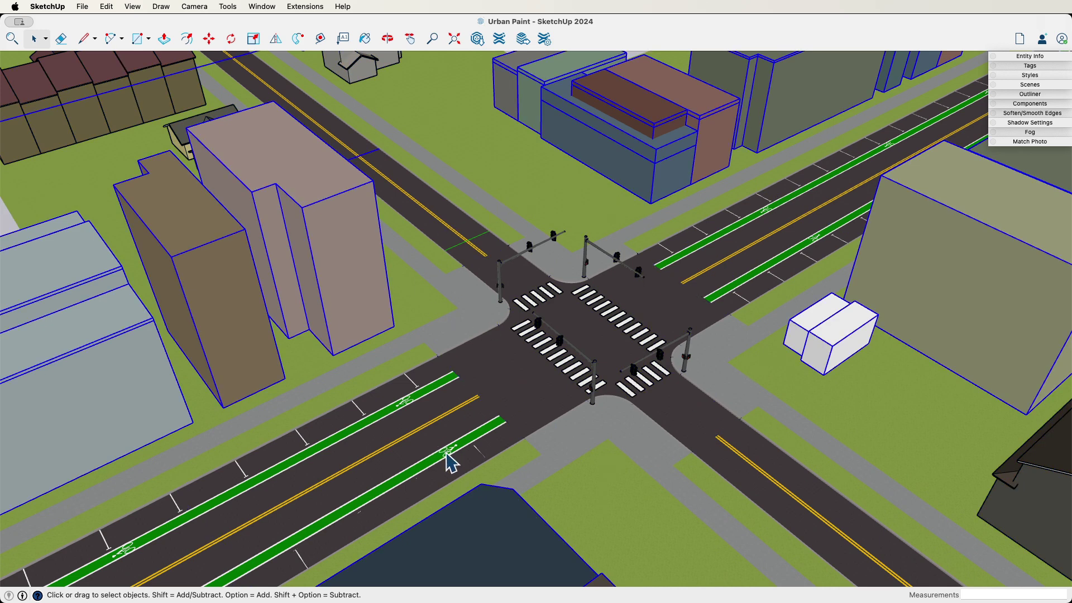
Step: Open the main street's nested paving group for editing and select the green bike lane surface beside the intersection
double_click(446, 461)
scroll(463, 462, up, 4)
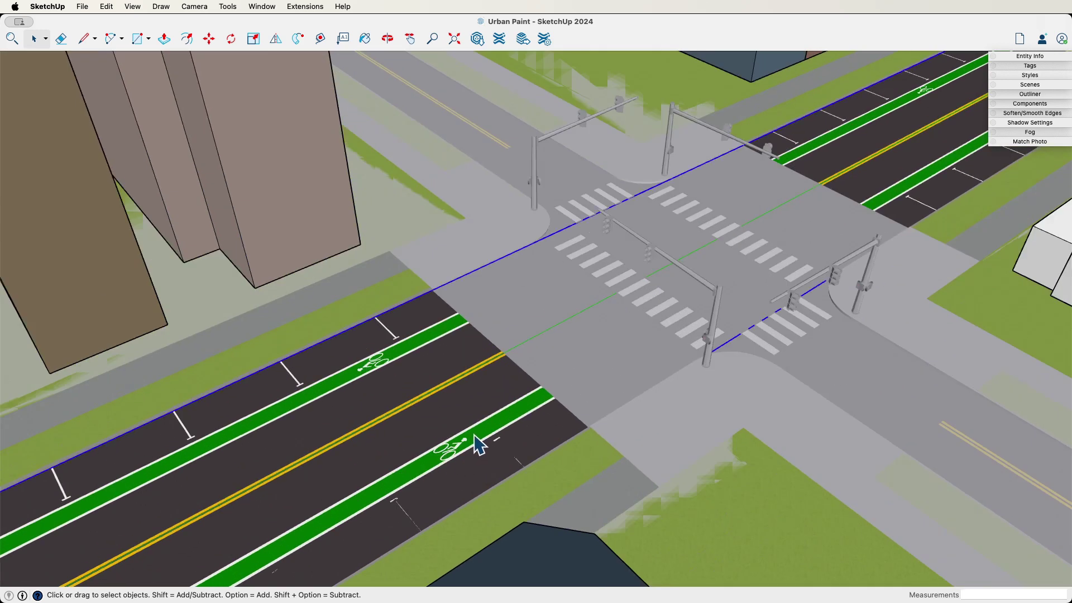
double_click(476, 444)
scroll(482, 444, up, 5)
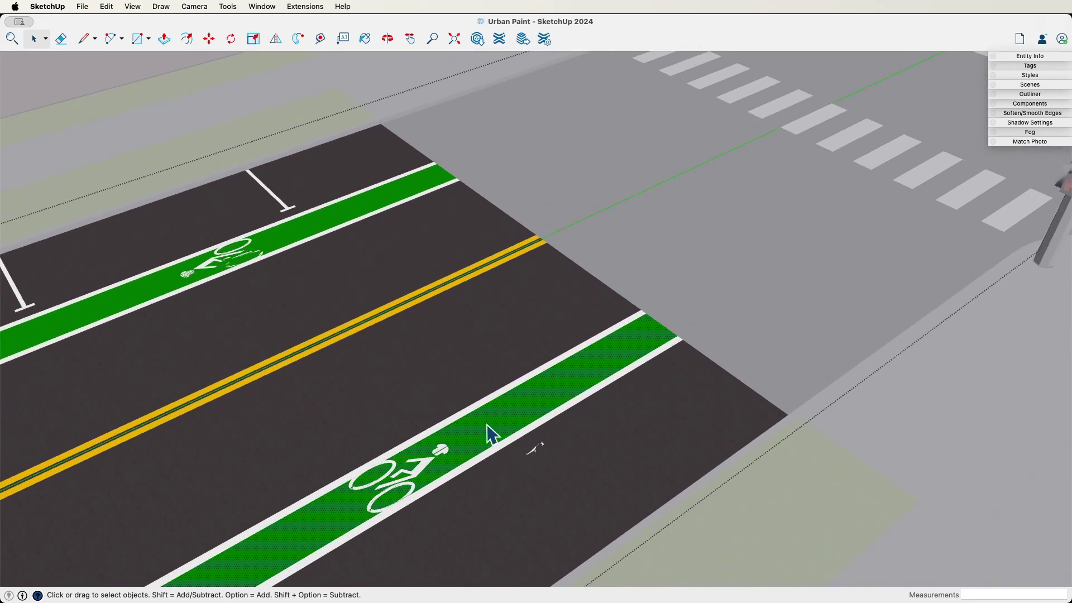
scroll(483, 440, up, 3)
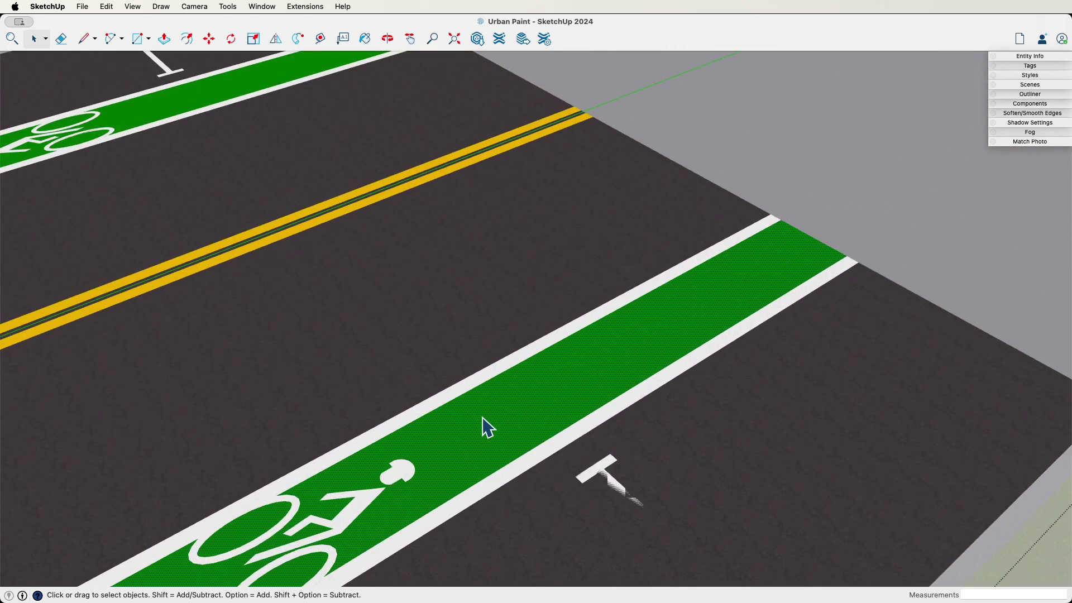
Step: Select the bicycle symbol on the green lane, leave the paving group and view the whole intersection from above
scroll(484, 427, down, 3)
click(403, 489)
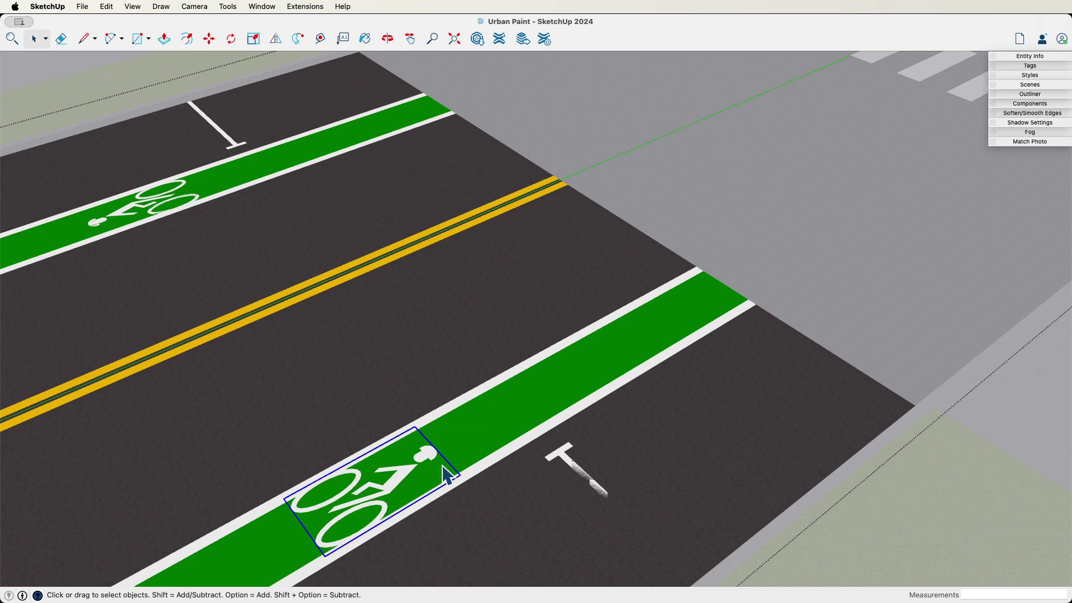
scroll(446, 475, down, 5)
scroll(447, 474, down, 8)
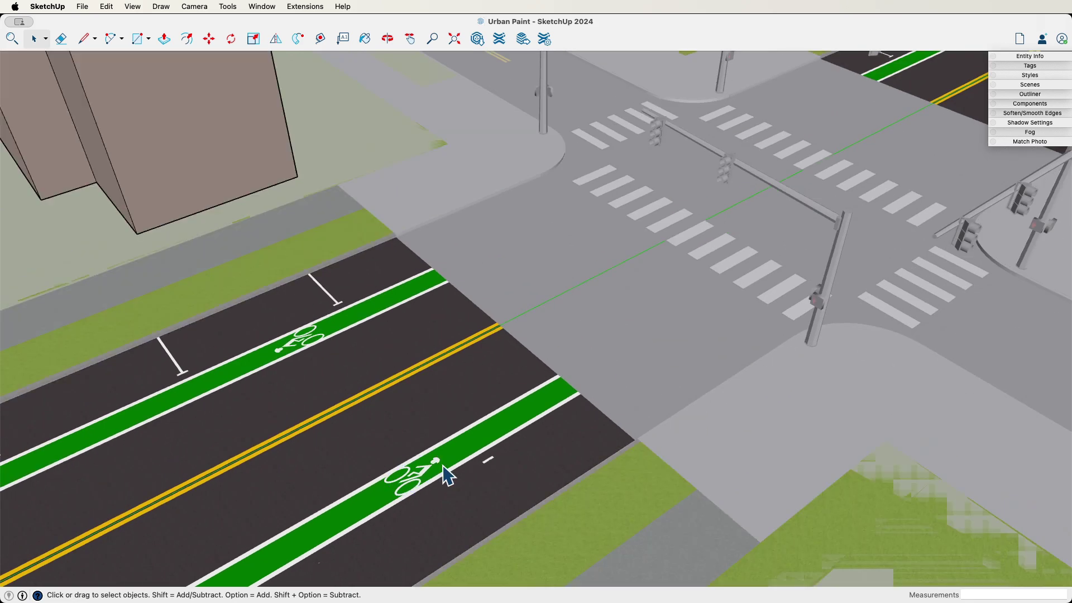
scroll(474, 389, down, 6)
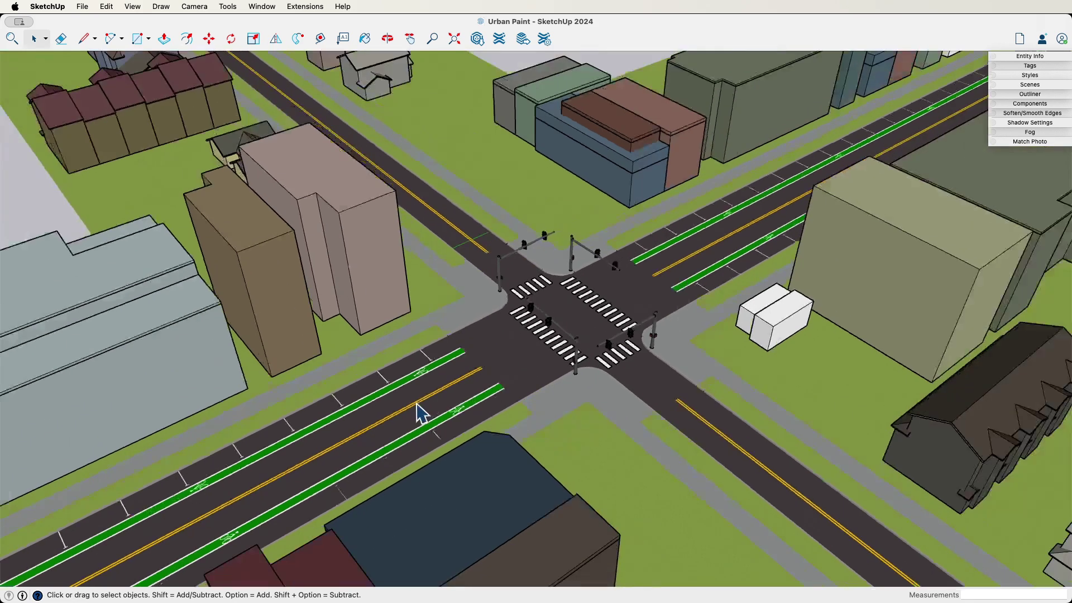
middle_drag(325, 292, 403, 413)
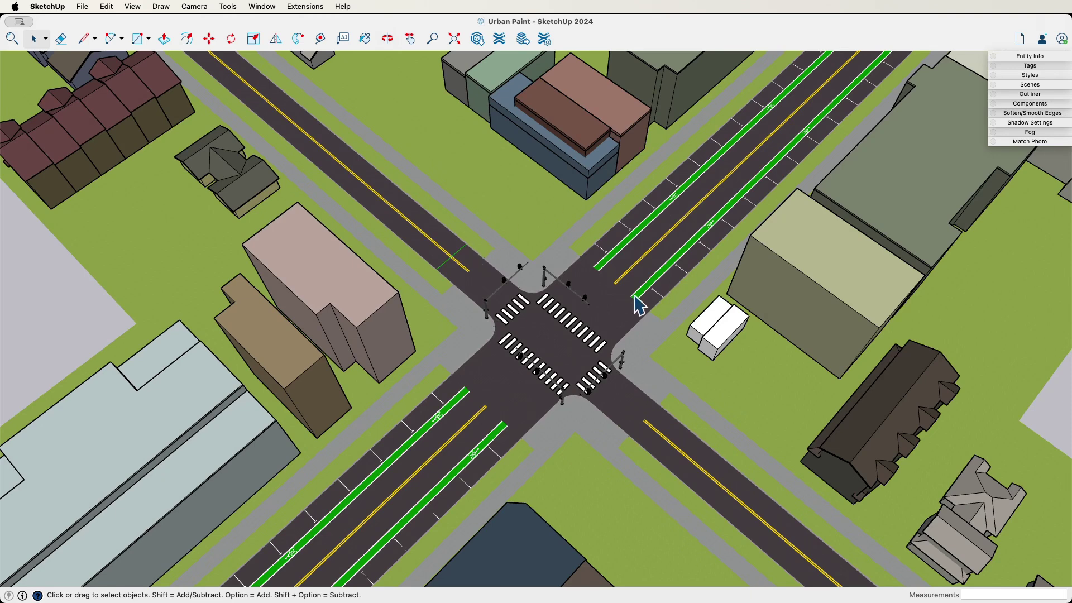
Step: Start Urban Paint's Entourage Placement Tool and choose the high-backed wooden bench as the item to place
scroll(639, 306, up, 3)
middle_drag(615, 394, 614, 374)
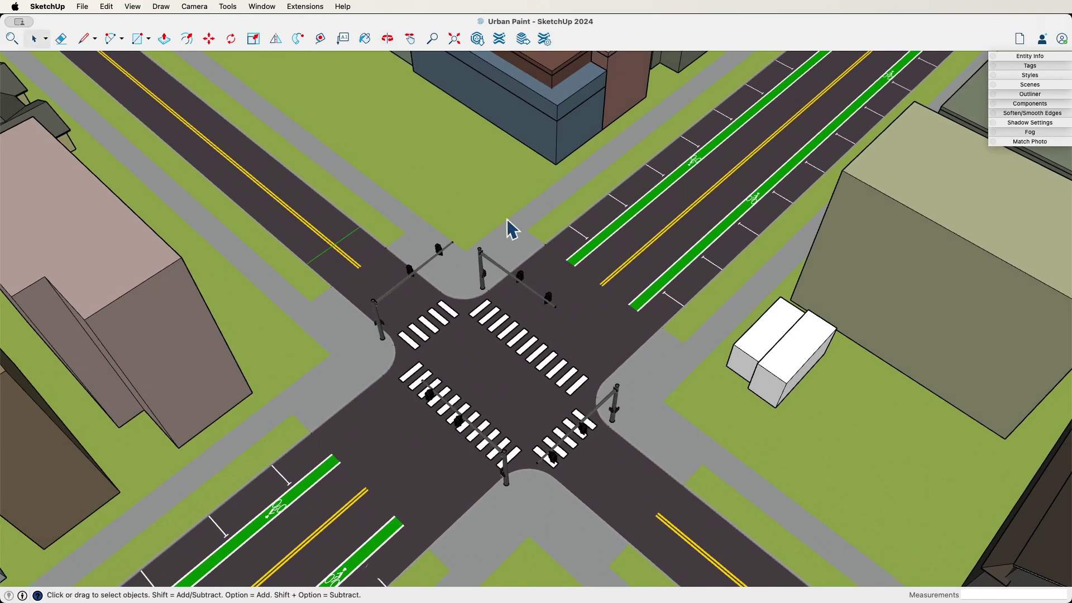
click(294, 7)
mouse_move(326, 230)
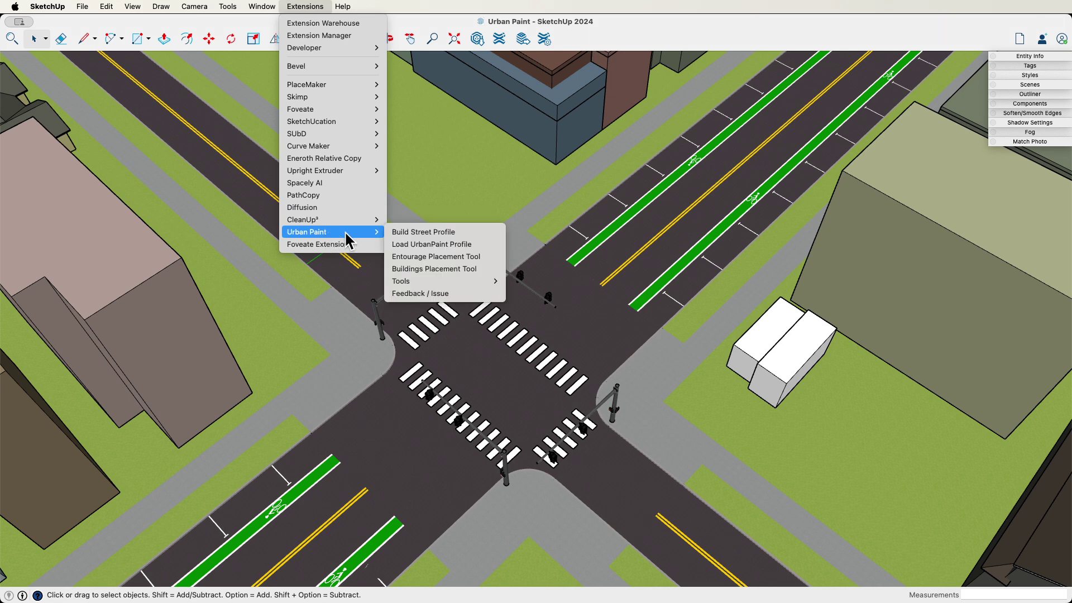
click(442, 256)
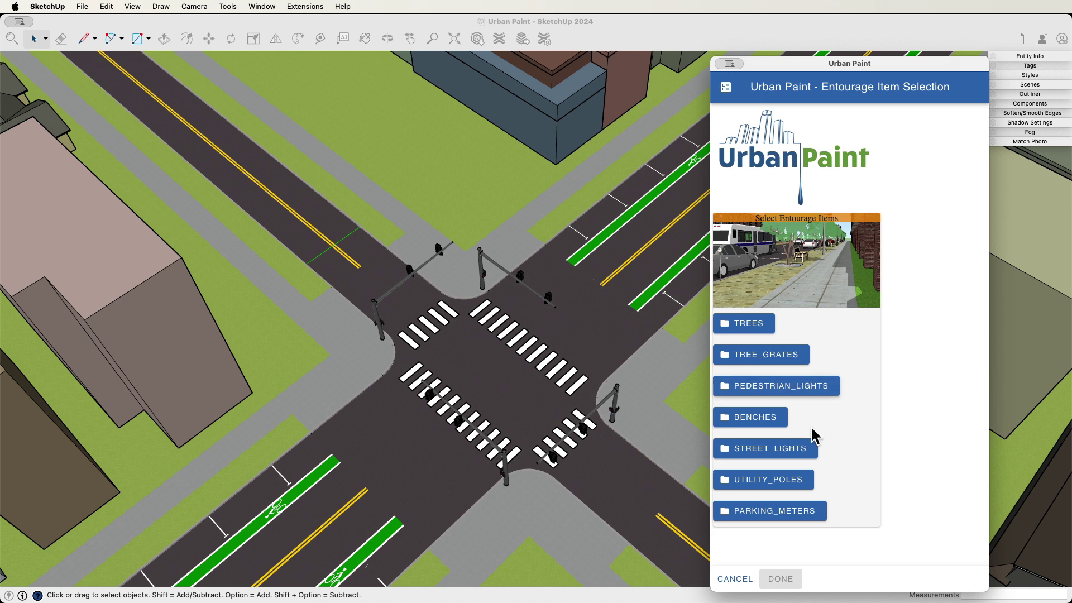
click(772, 425)
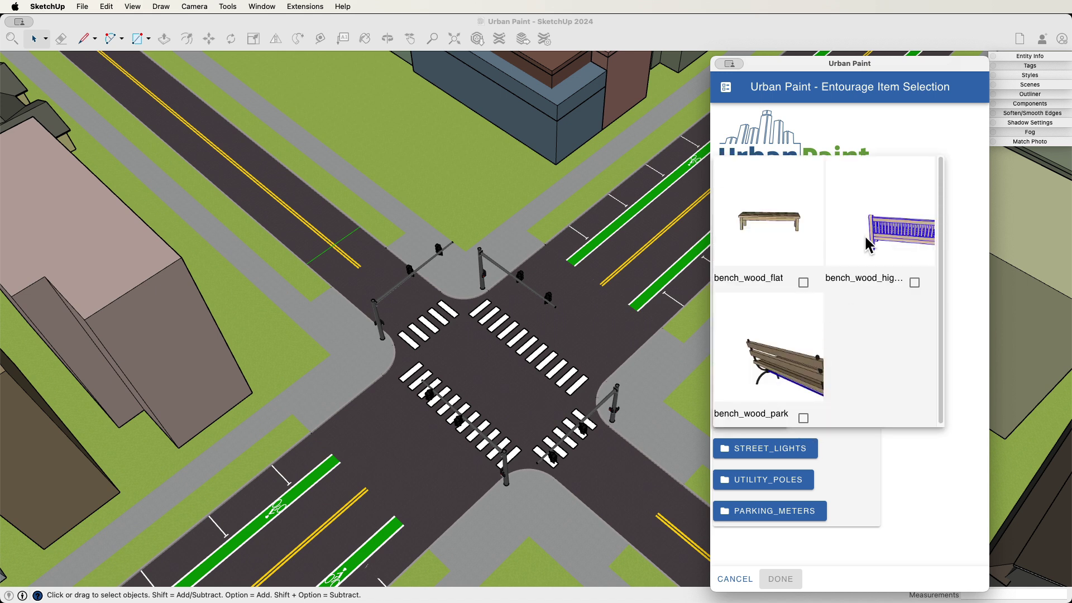
click(915, 282)
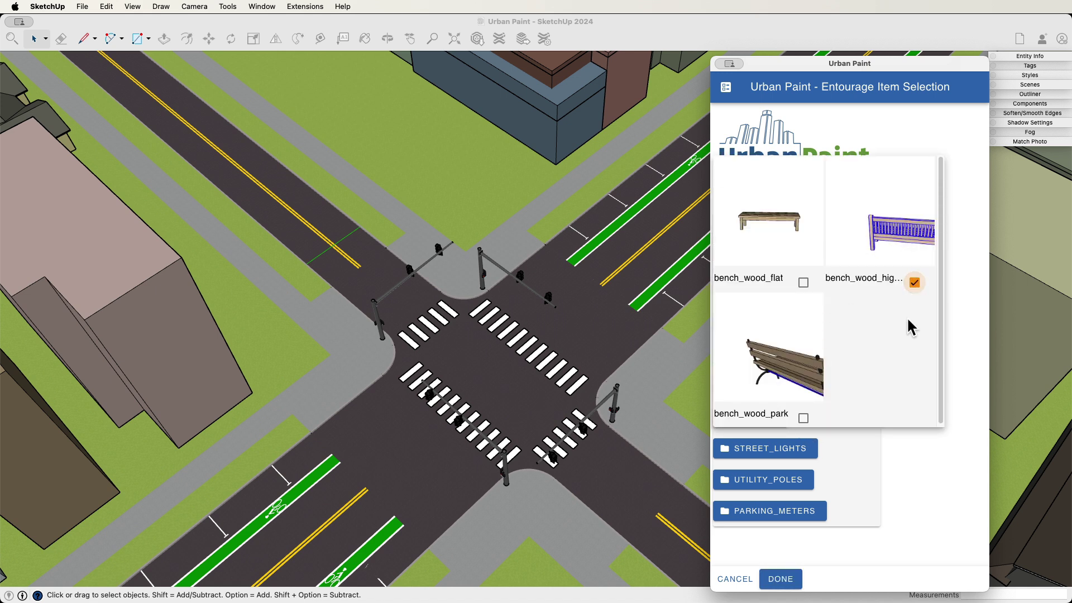
click(780, 578)
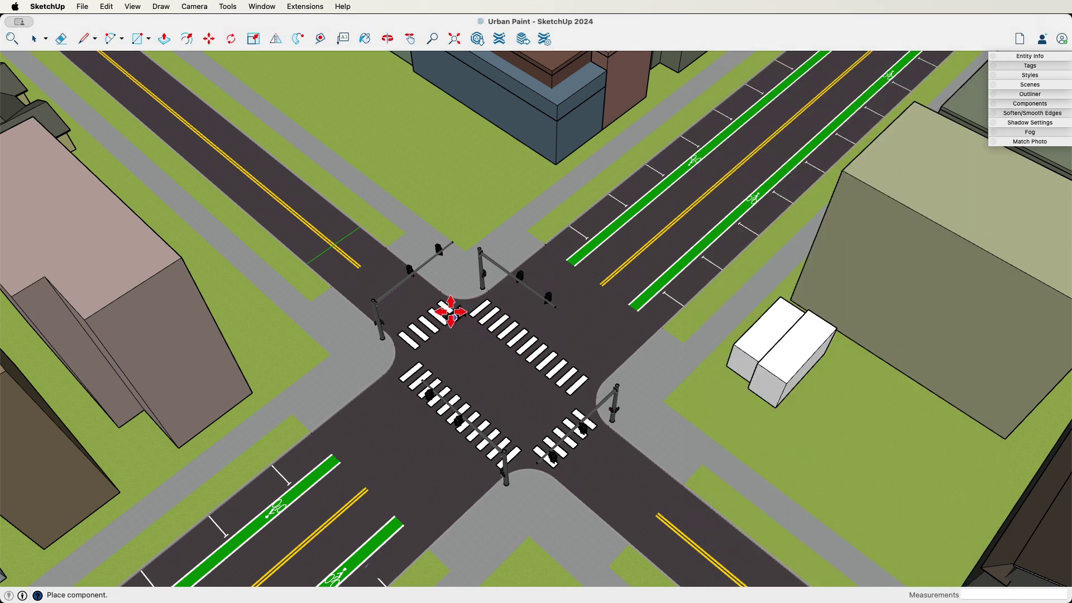
Step: Place the bench on the paved corner of the intersection behind the traffic light pole and finish placing
scroll(447, 311, up, 4)
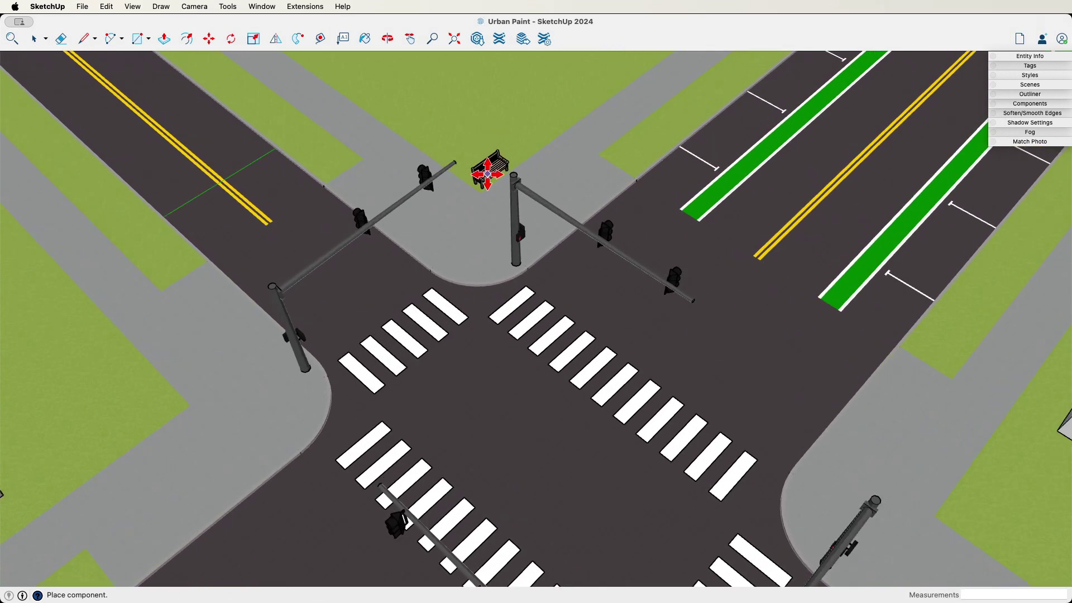
click(495, 166)
scroll(532, 353, down, 2)
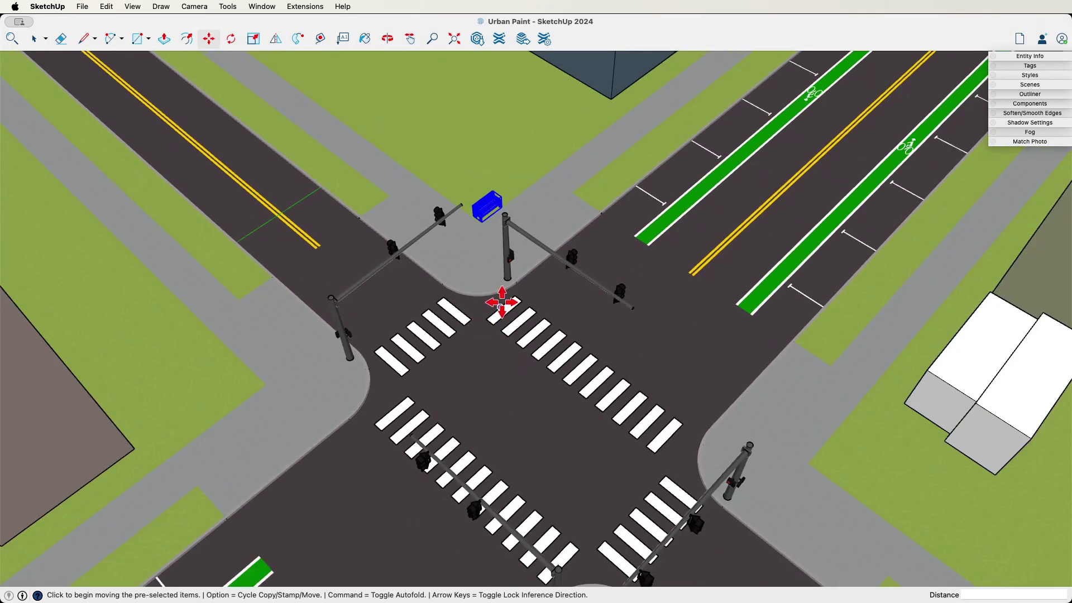
key(space)
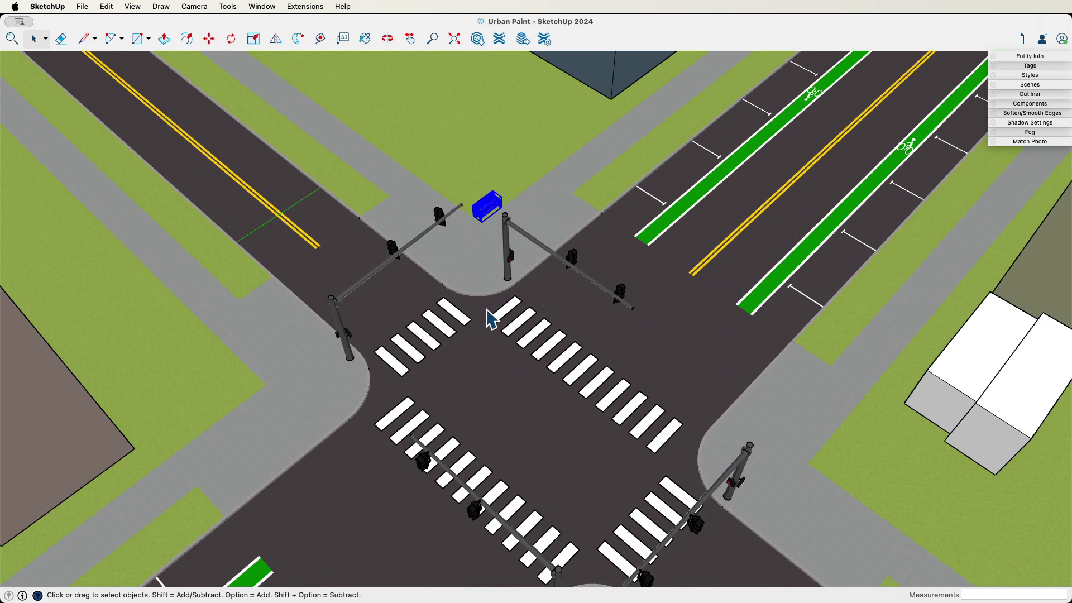
Step: Examine the intersection corner with its bench from street level, and the complete two-street model from a distance
middle_drag(512, 379, 486, 246)
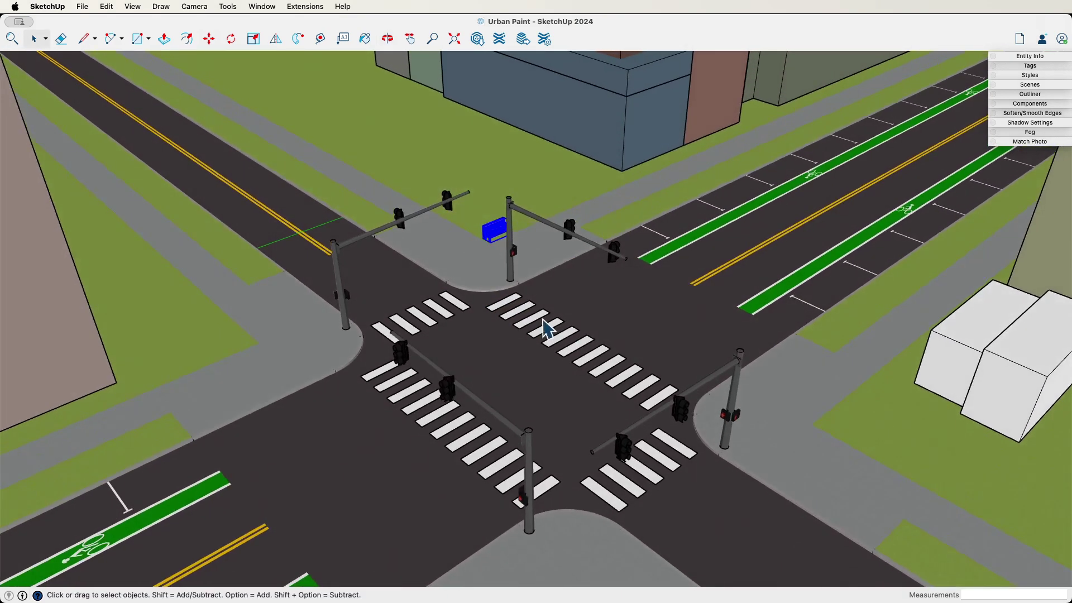
scroll(505, 362, up, 3)
scroll(505, 361, down, 5)
middle_drag(506, 361, 471, 375)
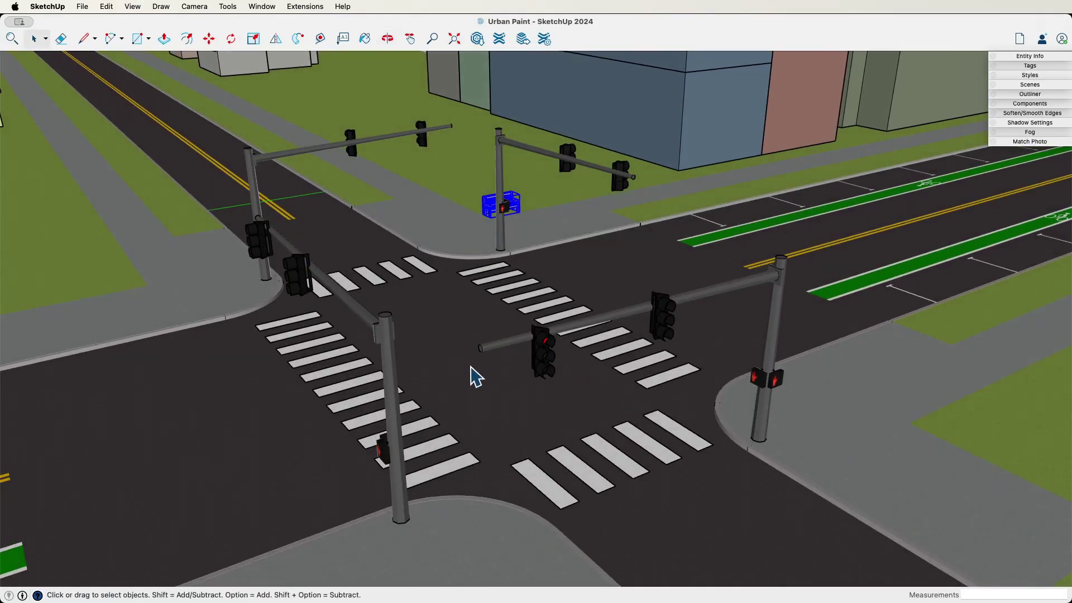
scroll(547, 449, up, 2)
scroll(468, 363, down, 10)
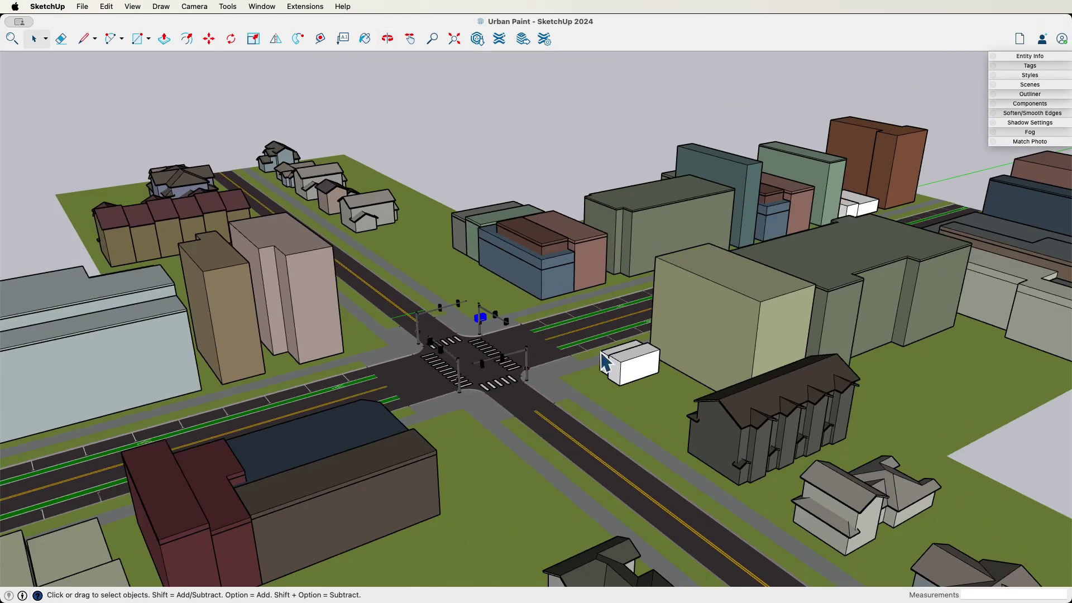
scroll(600, 357, down, 5)
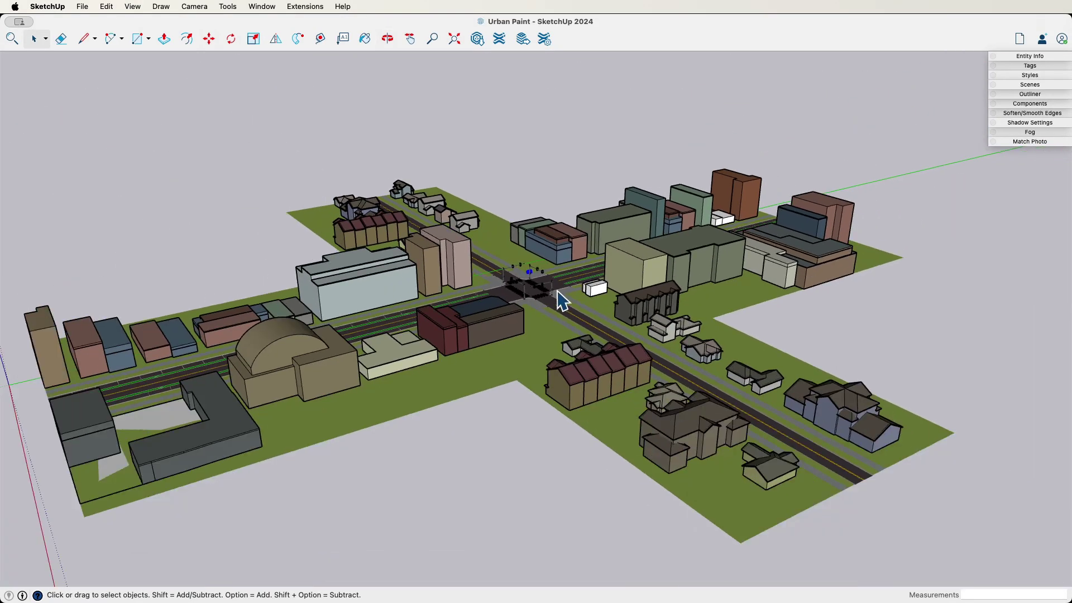